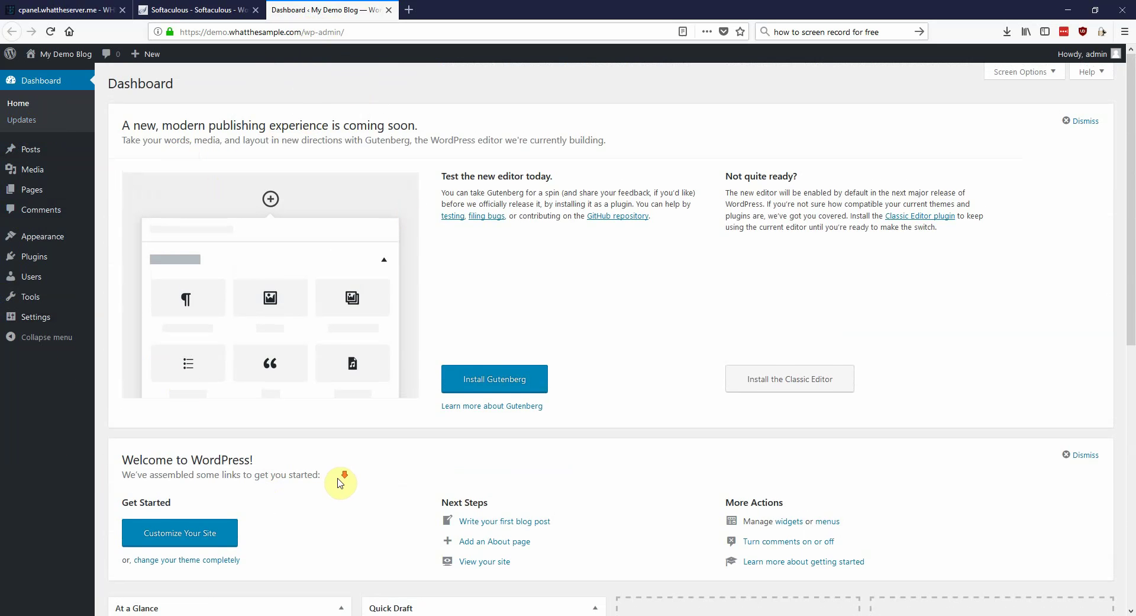
Open the catalogue for adding new themes and list the popular ones.
scroll(341, 482, "down", 3)
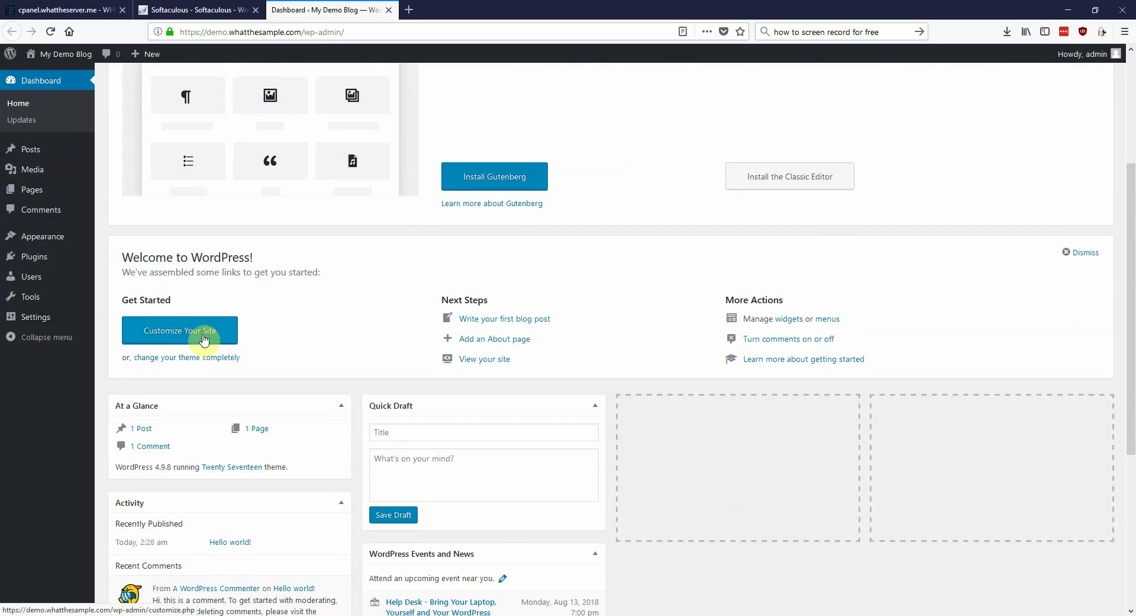
scroll(287, 439, "up", 3)
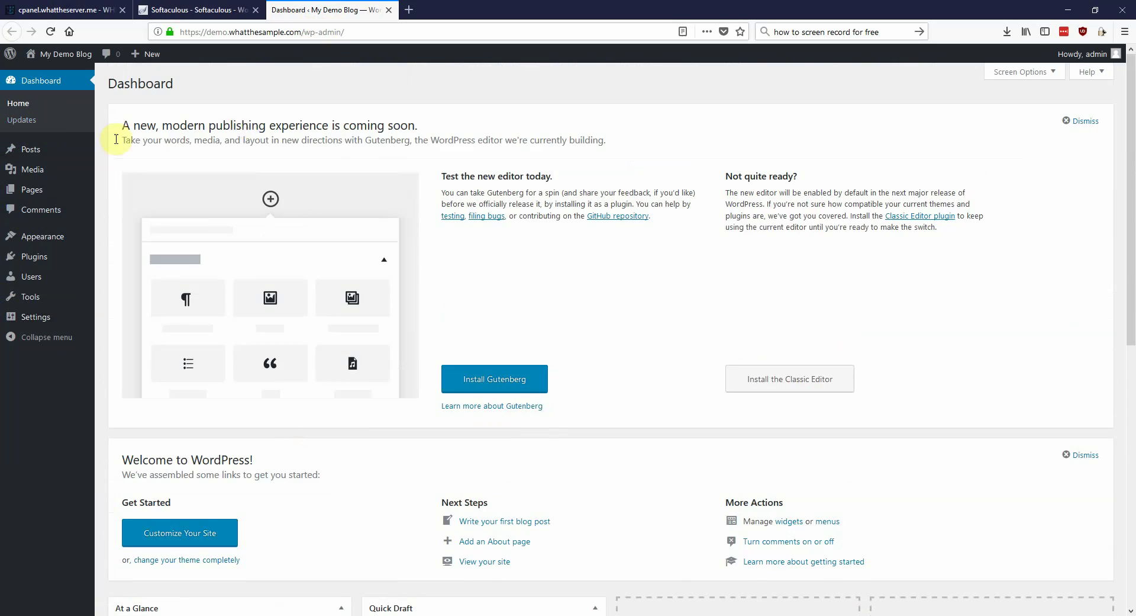
mouse_move(36, 237)
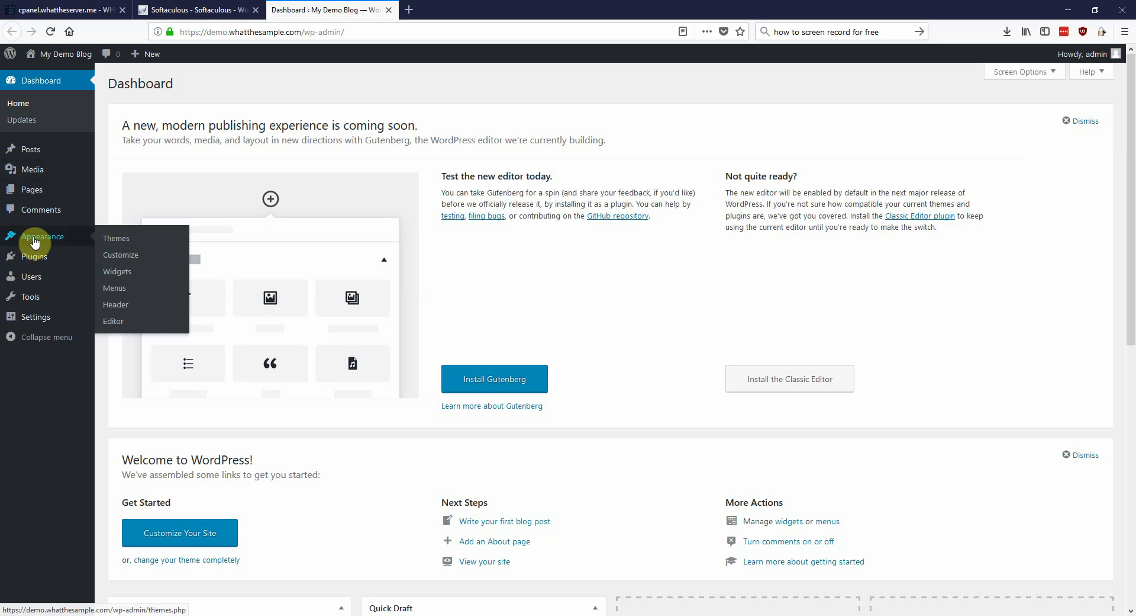
left_click(90, 236)
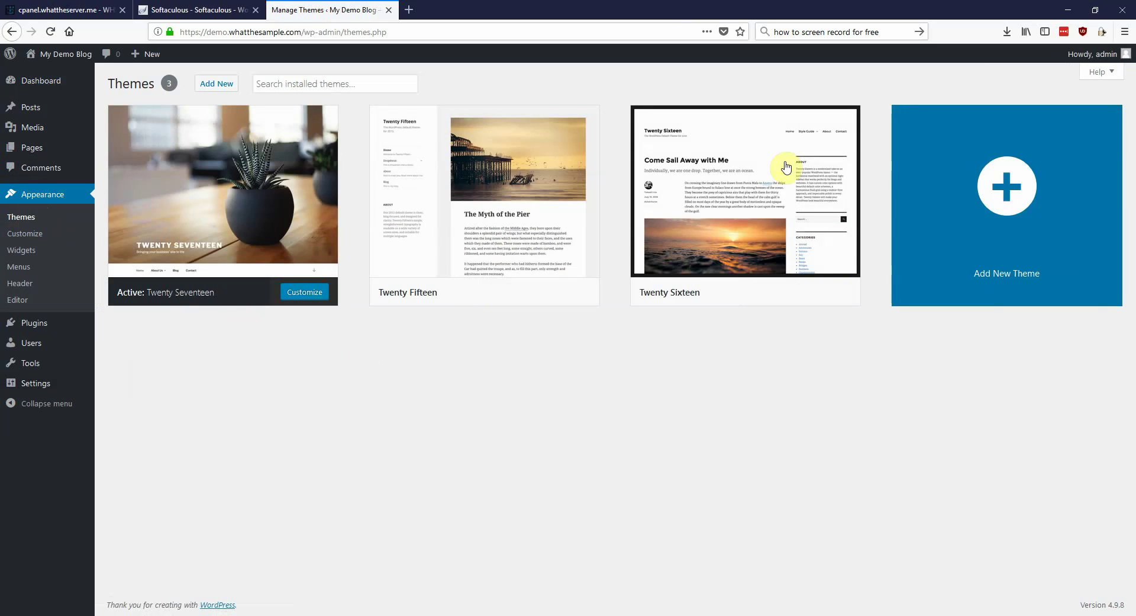
left_click(949, 203)
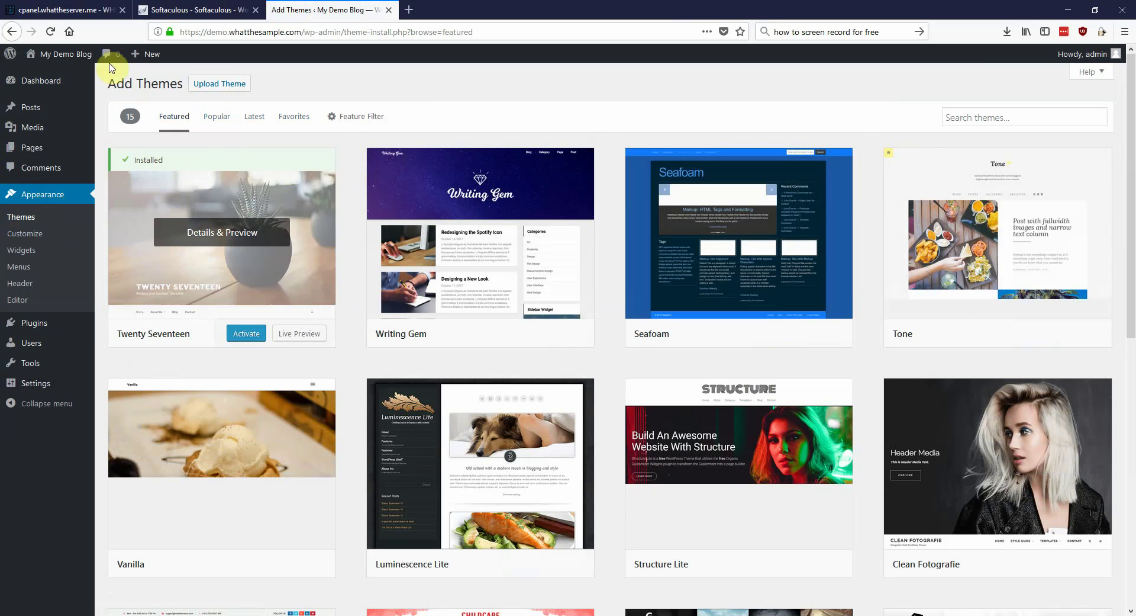
left_click(216, 113)
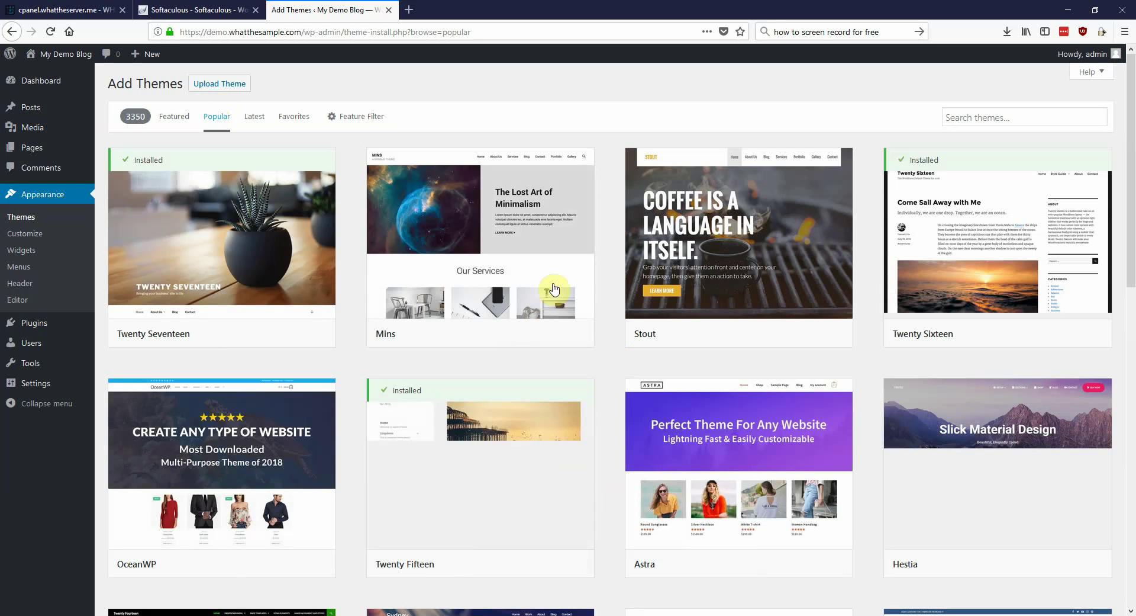
Preview the Mins theme from top to bottom, then close the theme preview.
left_click(488, 254)
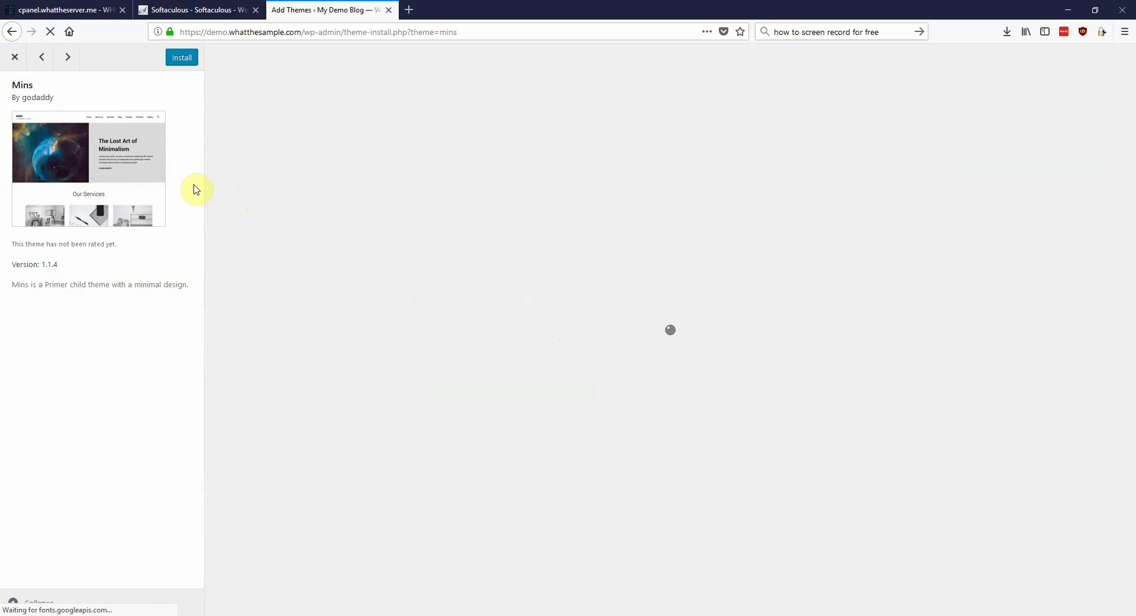
scroll(396, 362, "down", 15)
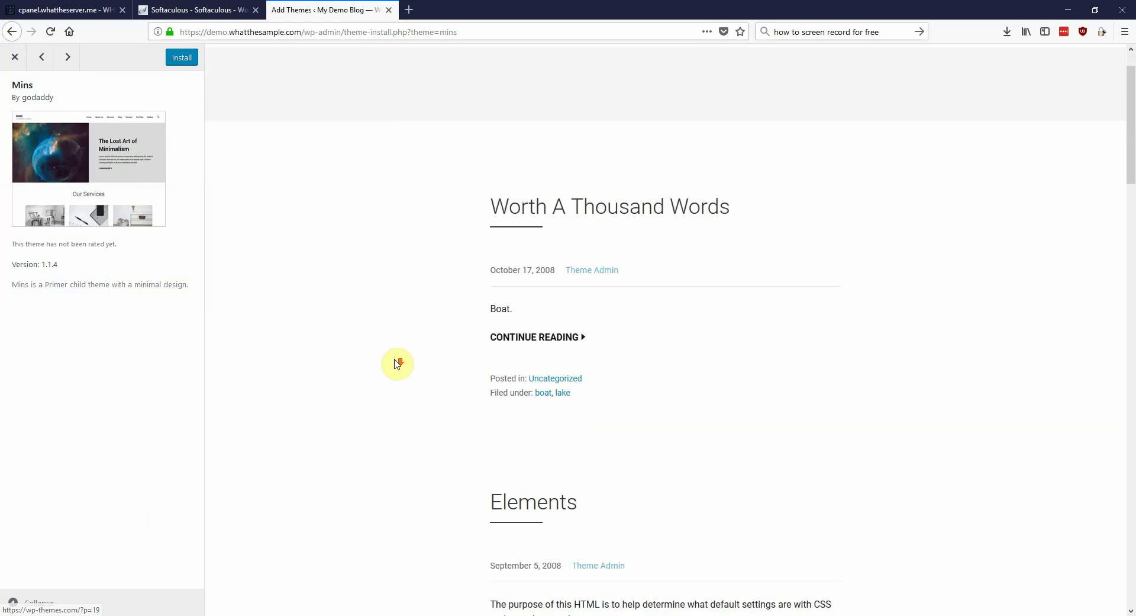
scroll(424, 422, "up", 15)
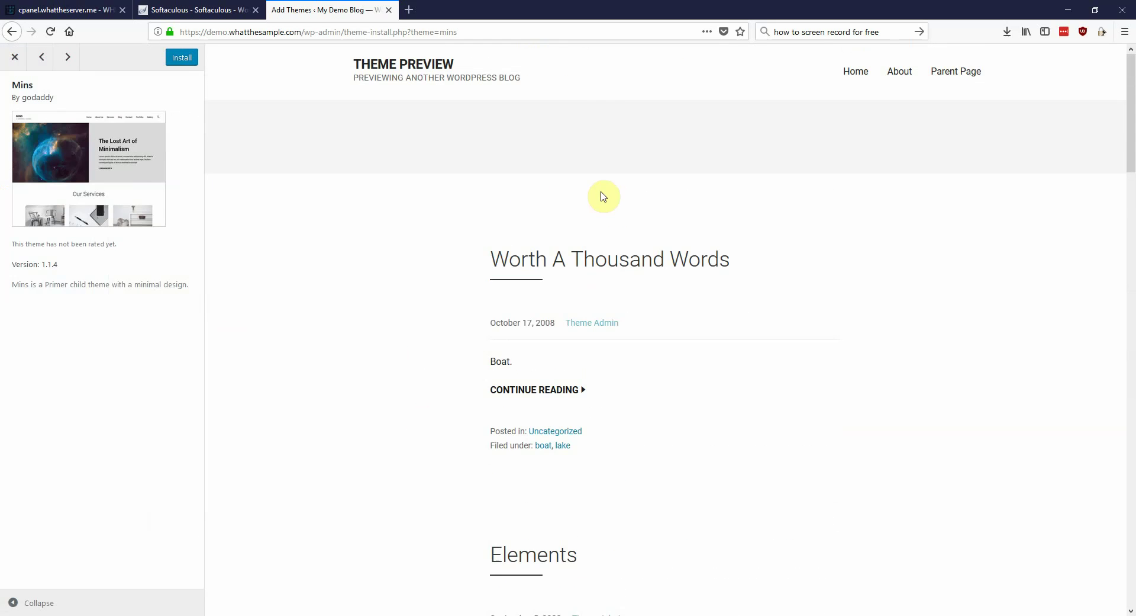
left_click(36, 61)
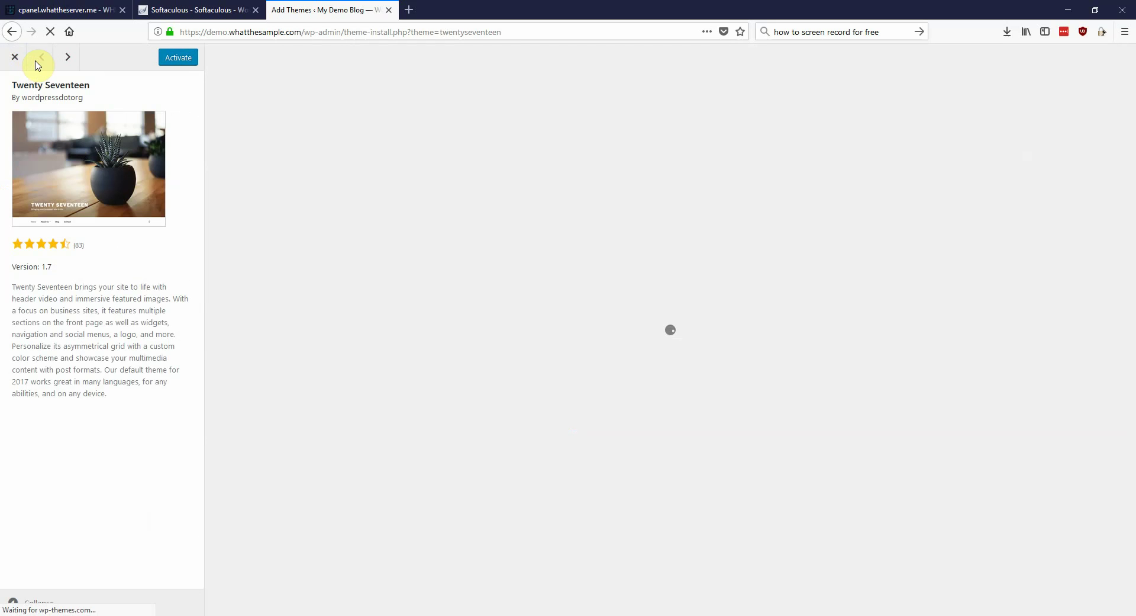
left_click(13, 61)
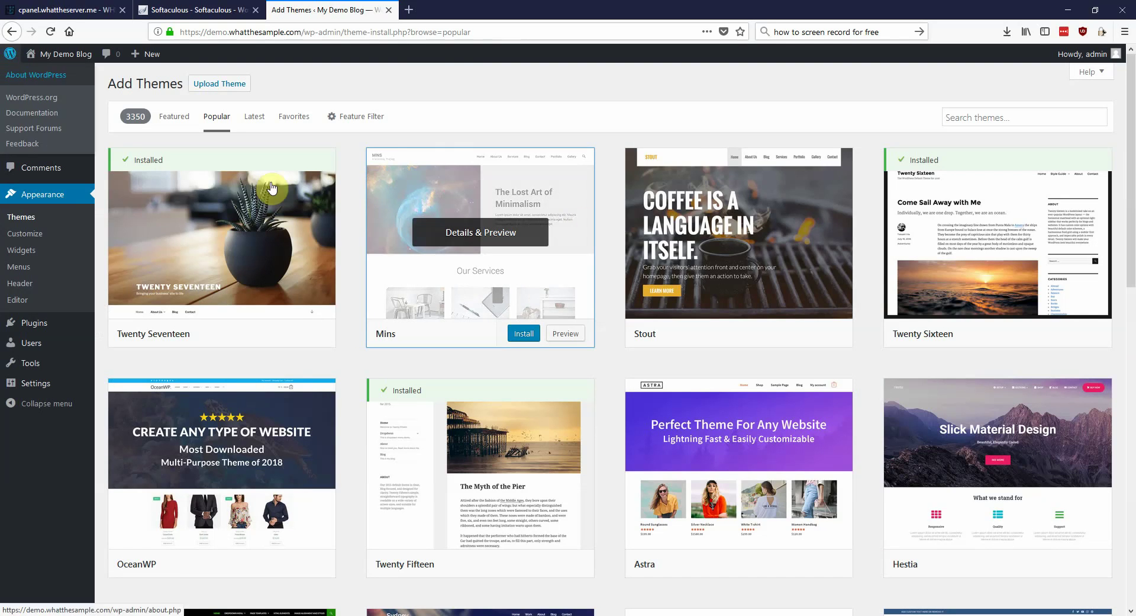
Preview the Stout theme, install it and activate it on the site.
scroll(763, 314, "down", 1)
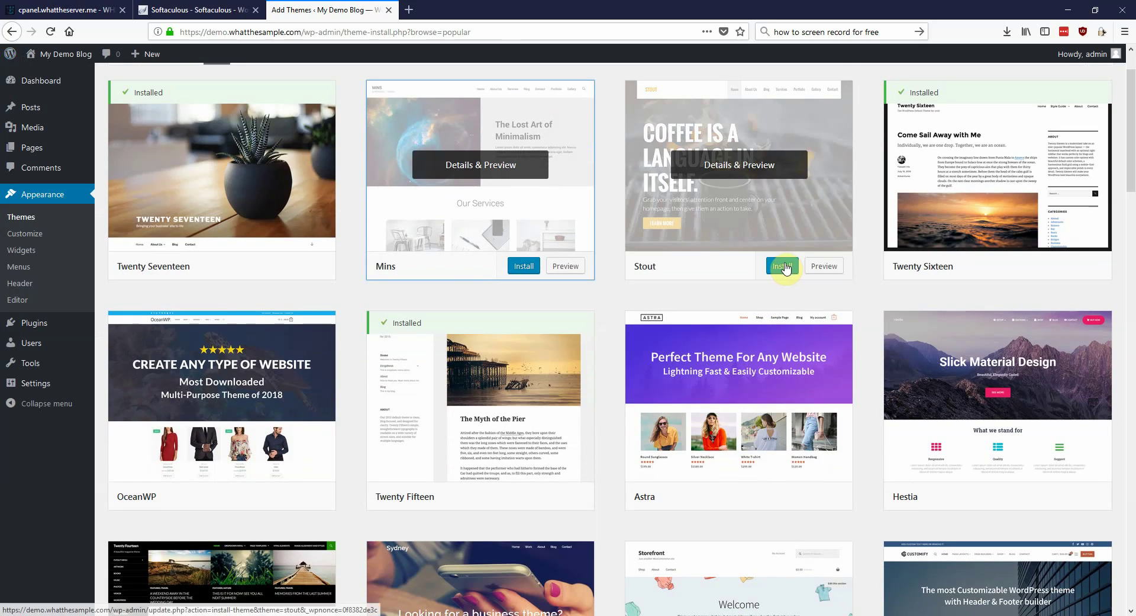
left_click(713, 254)
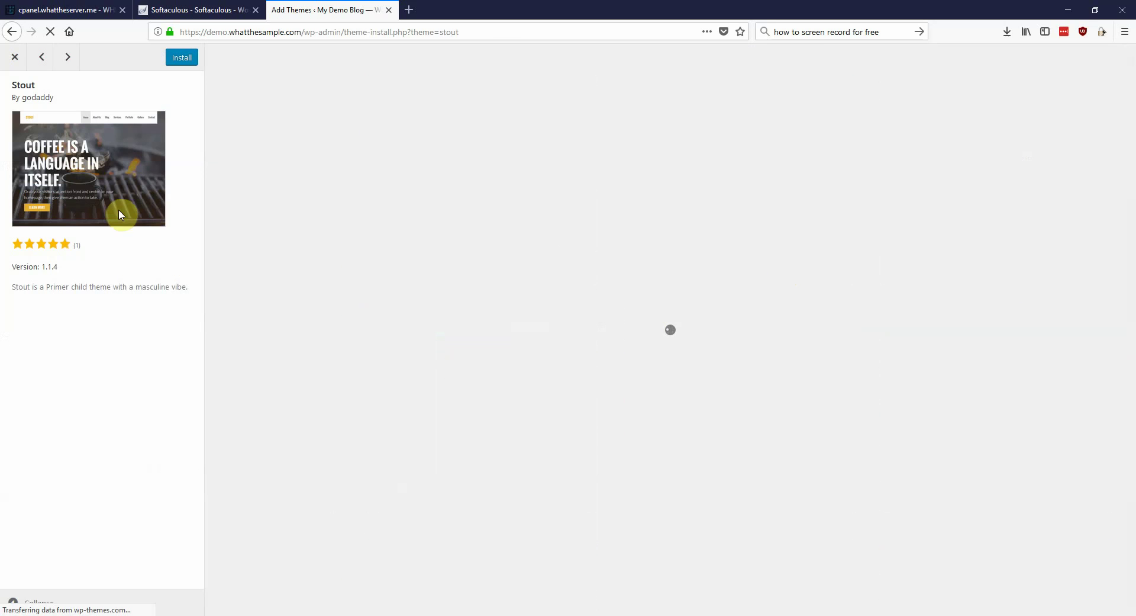
scroll(718, 374, "down", 5)
scroll(718, 375, "down", 15)
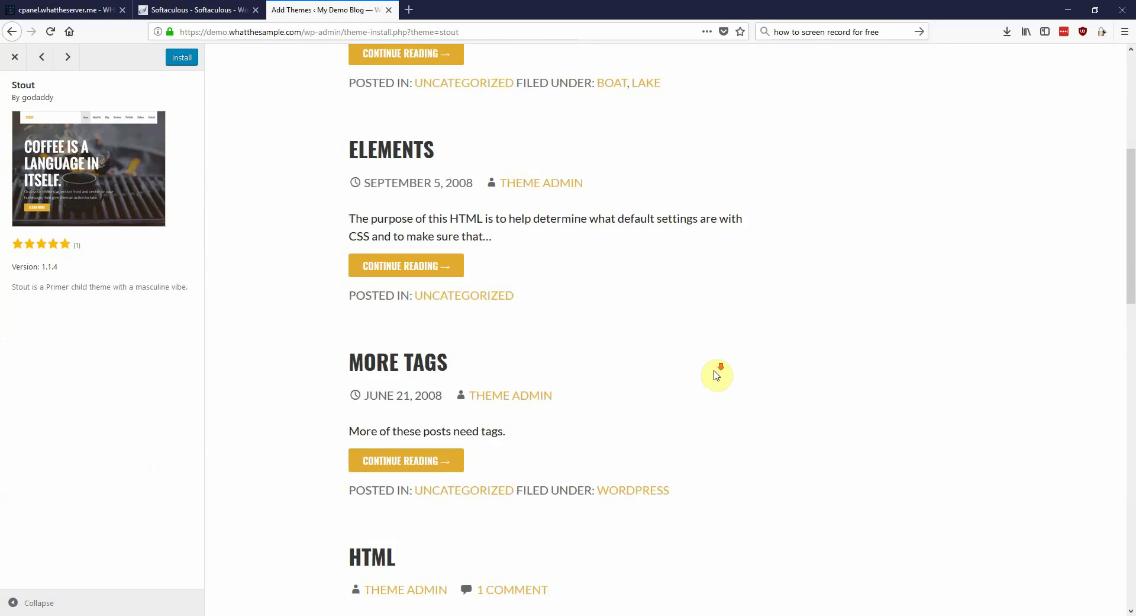
scroll(681, 406, "up", 15)
scroll(682, 407, "up", 5)
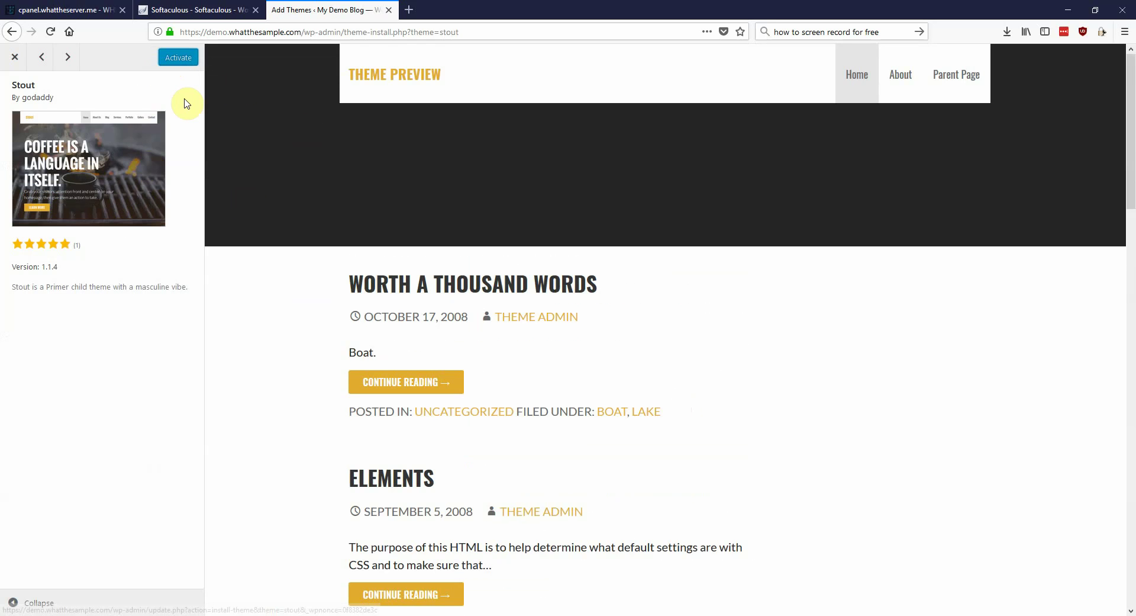
left_click(179, 59)
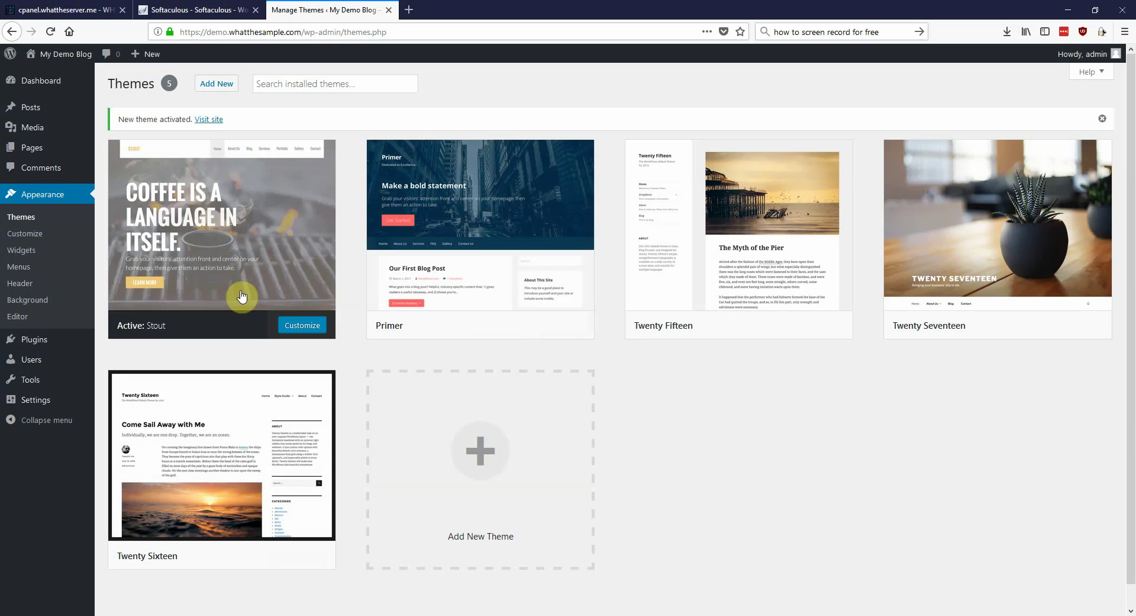
Visit the site in a new browser tab and look over its front page with the Stout theme.
mouse_move(70, 61)
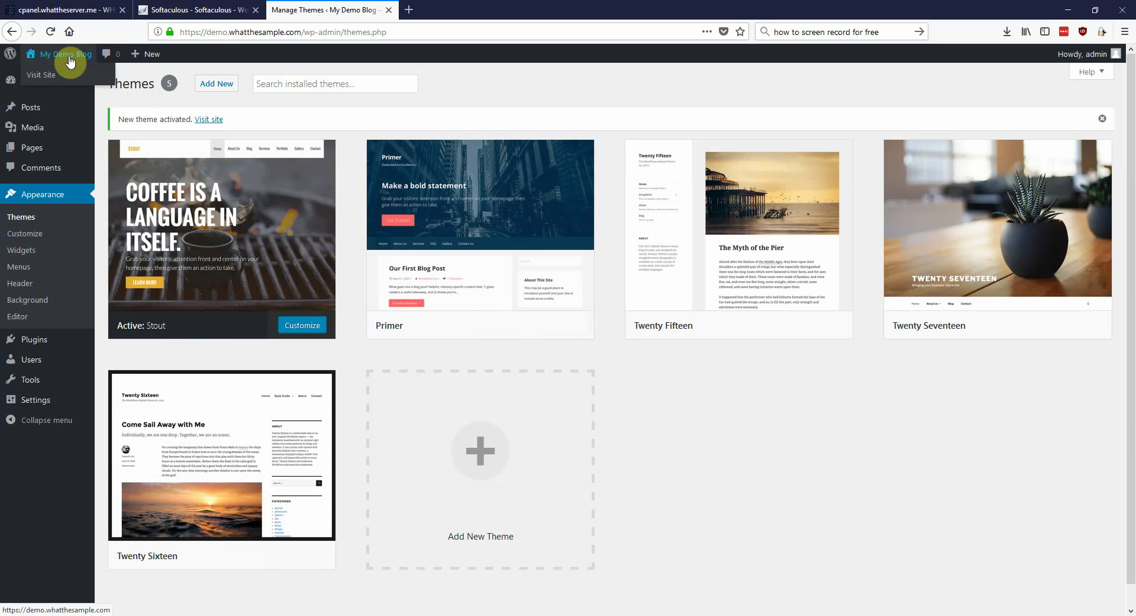
right_click(50, 77)
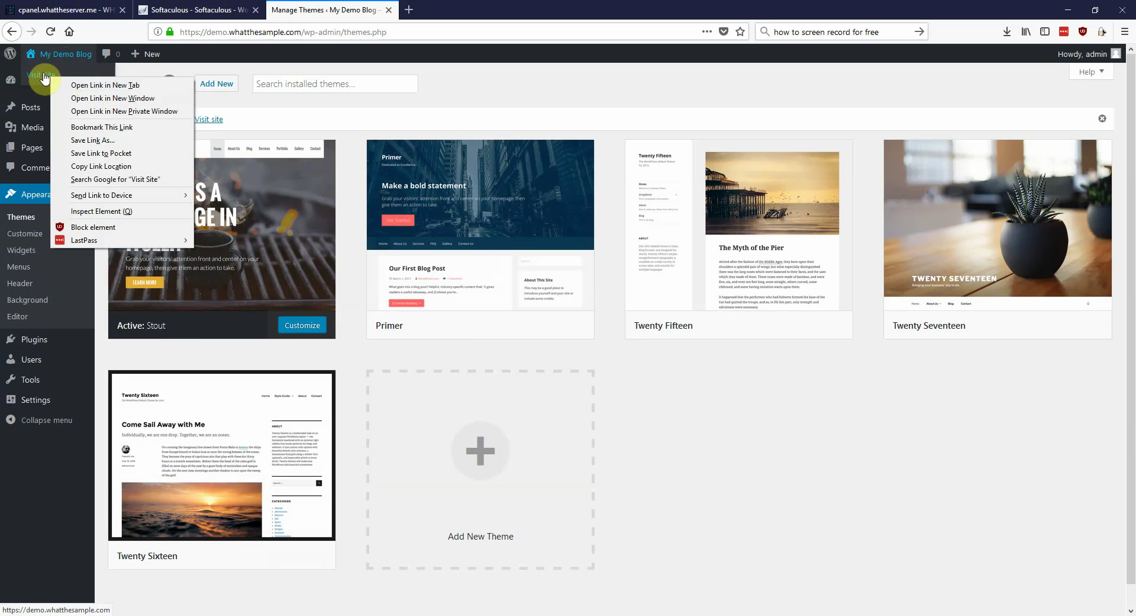
left_click(71, 87)
left_click(79, 87)
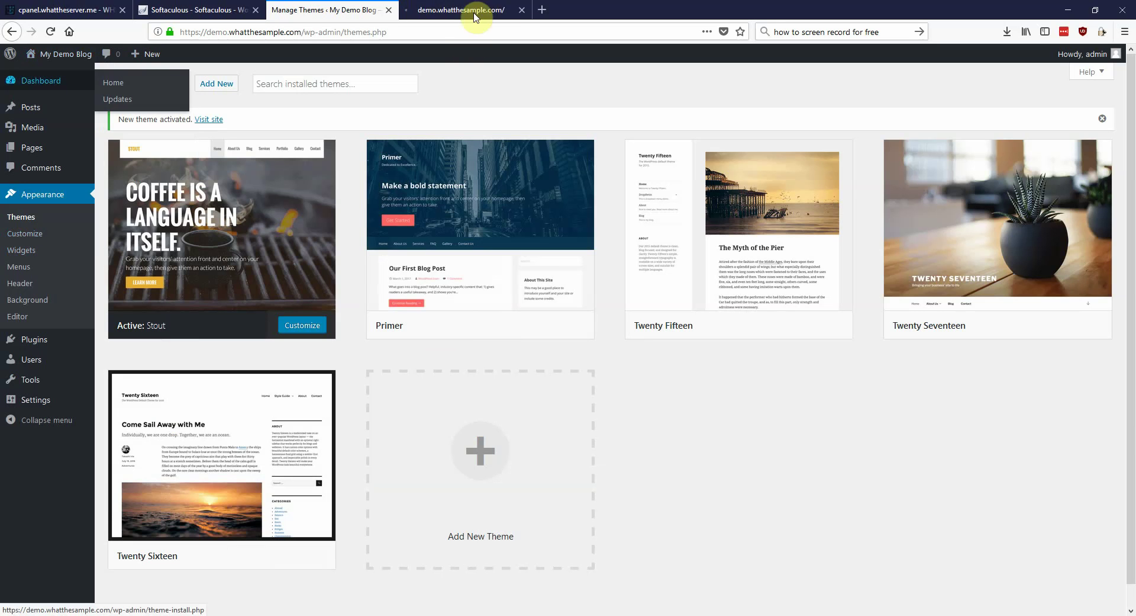
left_click(482, 10)
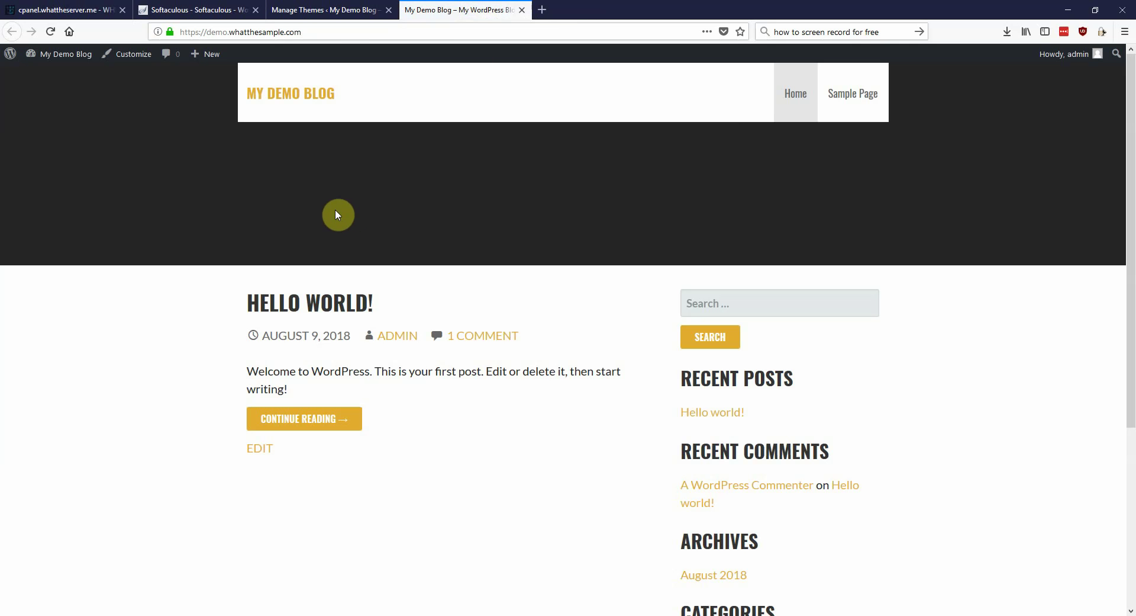
scroll(451, 263, "down", 4)
scroll(538, 413, "up", 1)
scroll(538, 413, "up", 3)
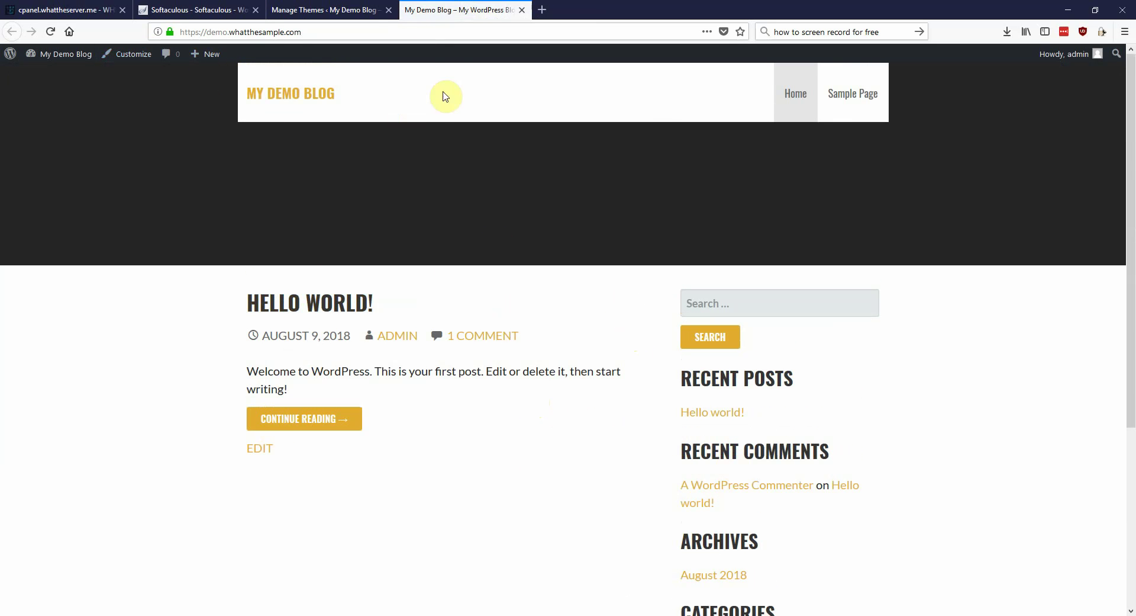
Open the Stout theme's customization settings from the admin site and remove "Demo" from the site title.
left_click(342, 11)
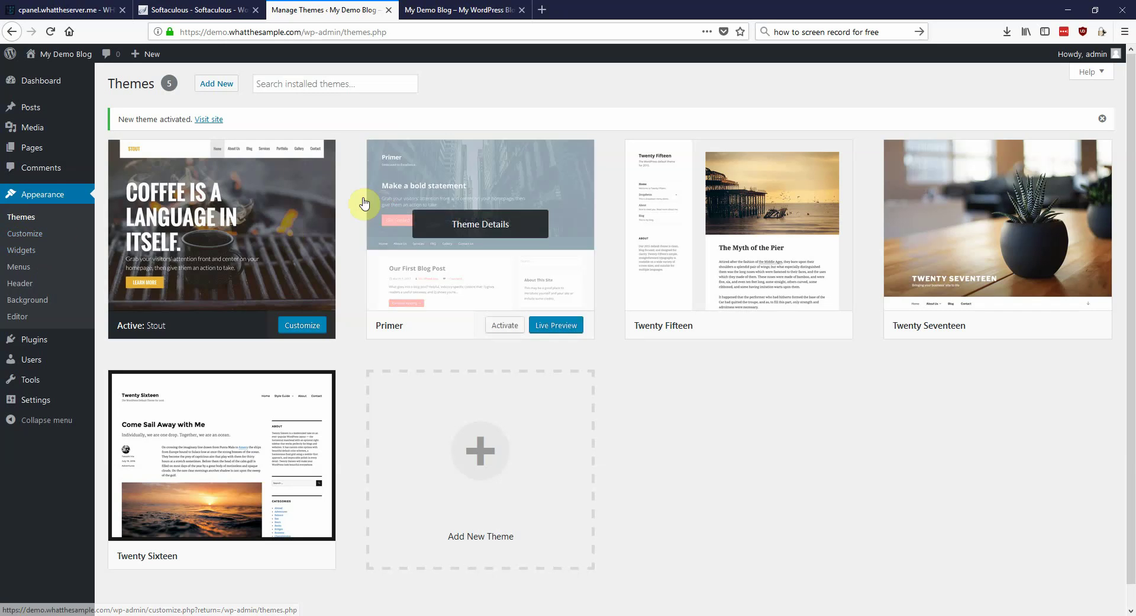
left_click(27, 239)
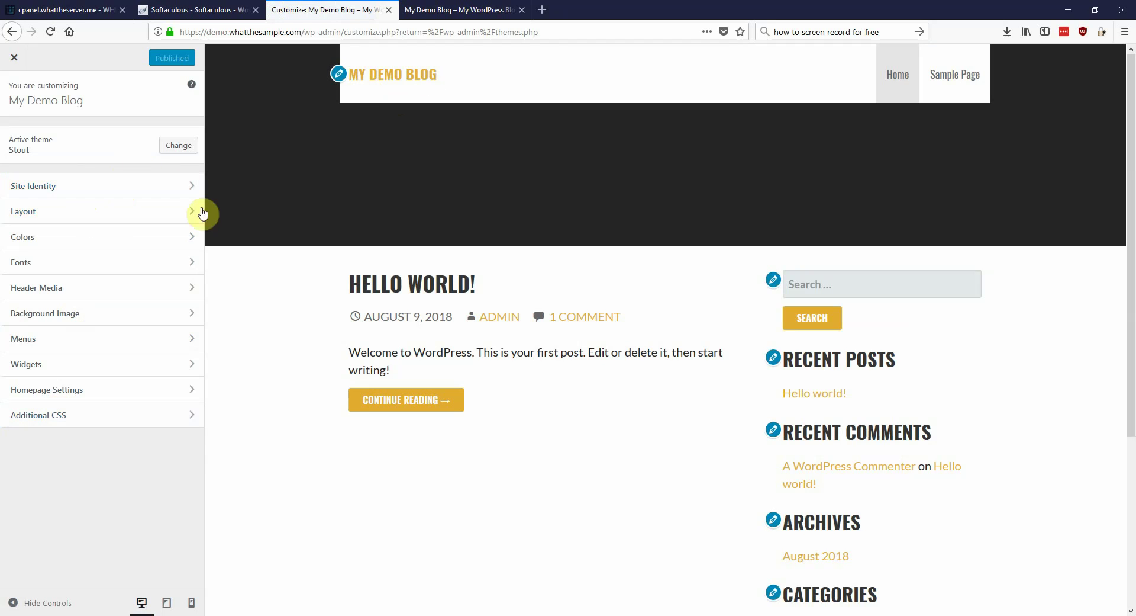
left_click(163, 183)
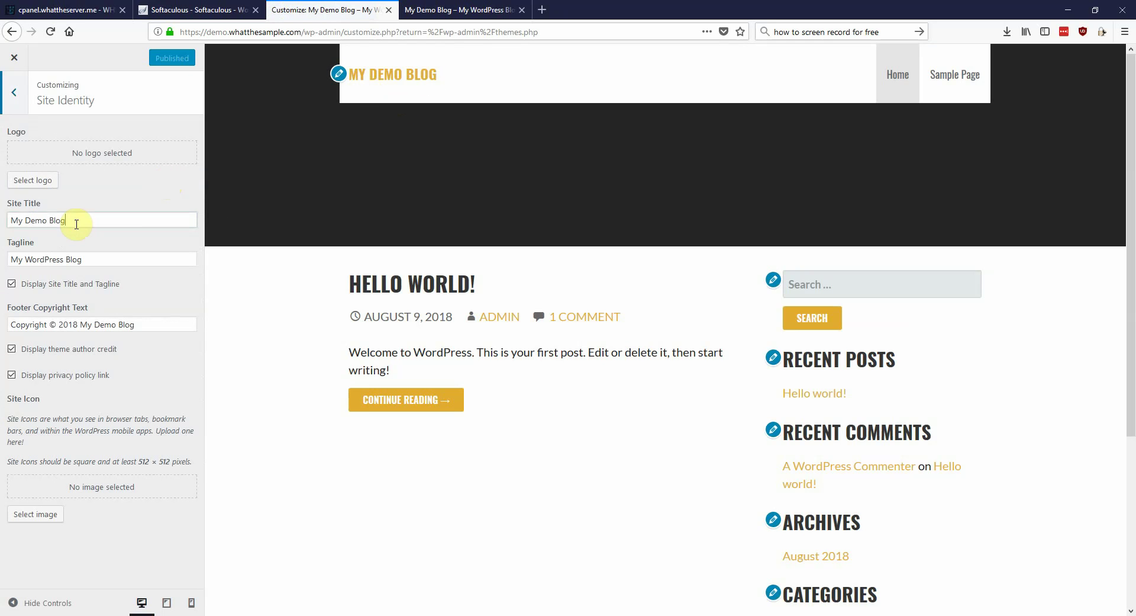
double_click(58, 221)
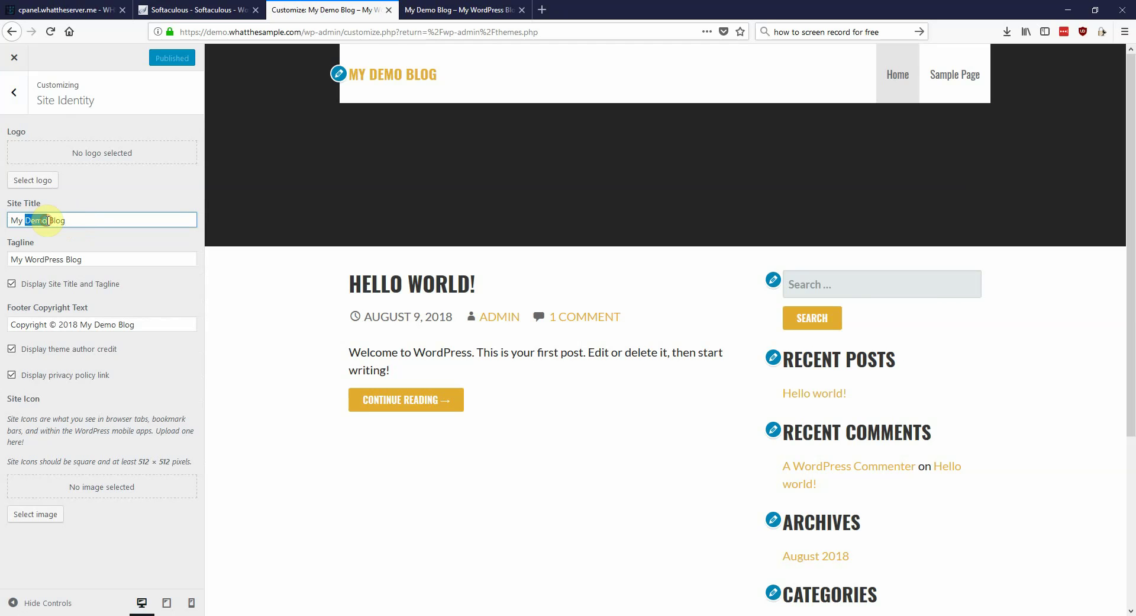
key("BackSpace")
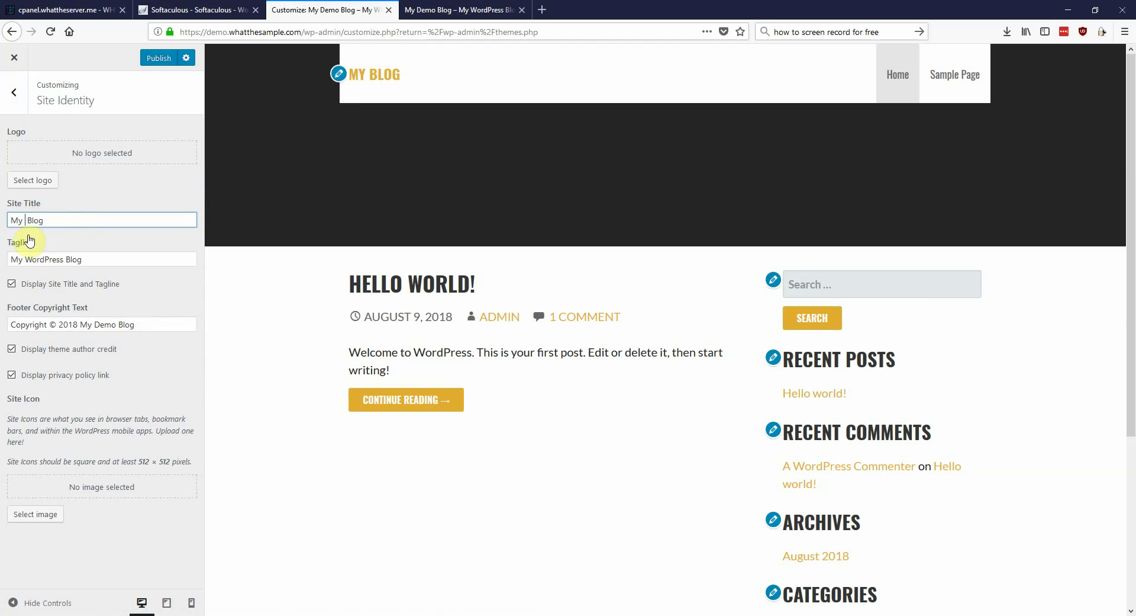
Look at the logo selection dialog without choosing an image, and try the Display Site Title and Tagline option.
left_click(36, 182)
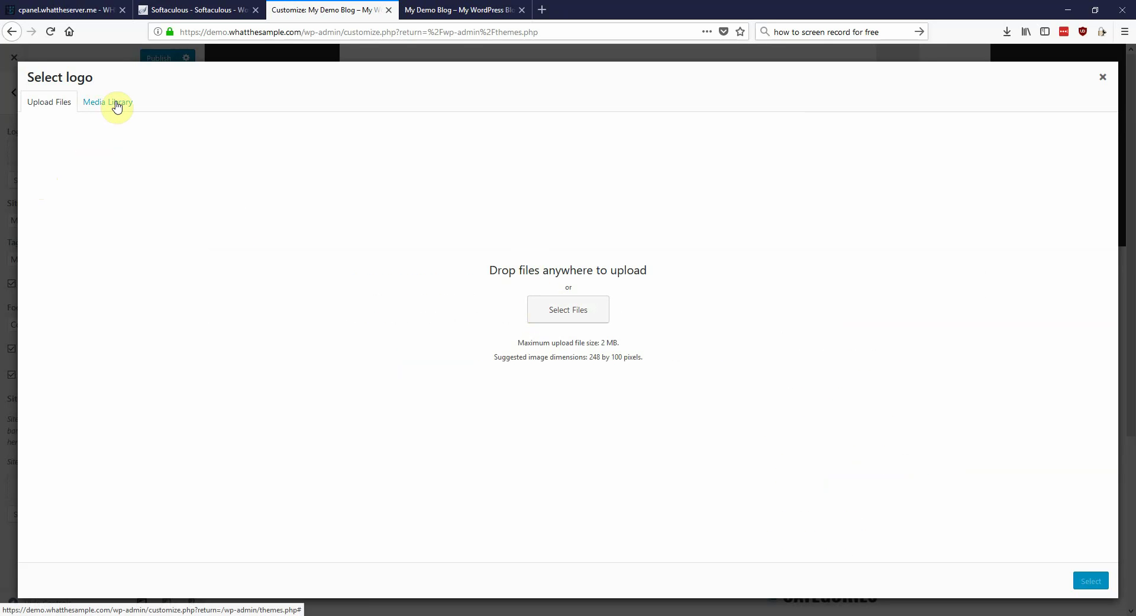
left_click(1103, 77)
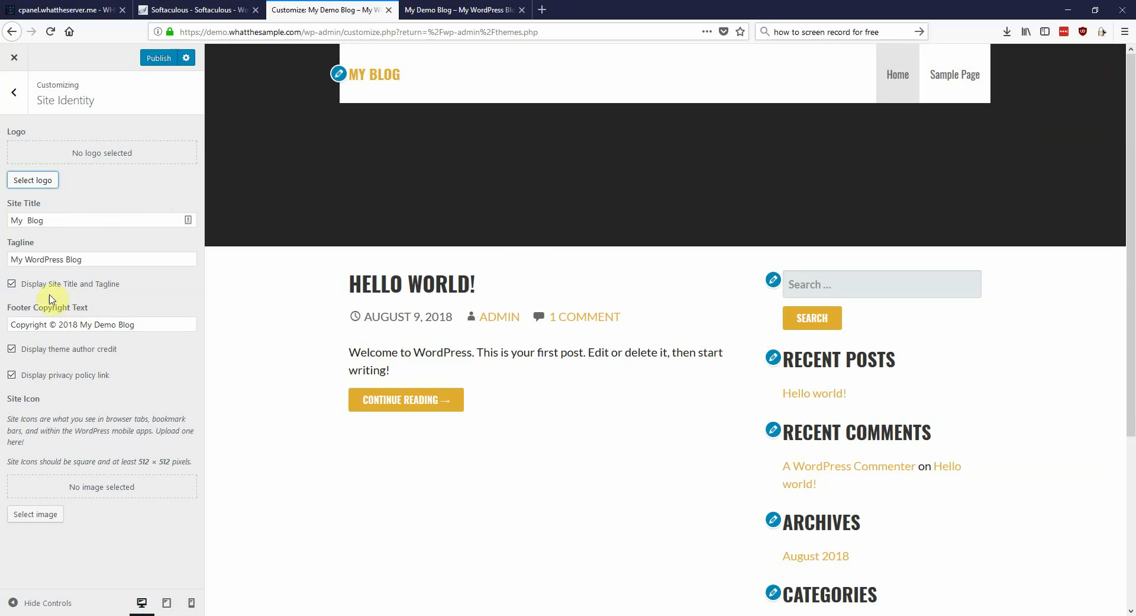
left_click(13, 285)
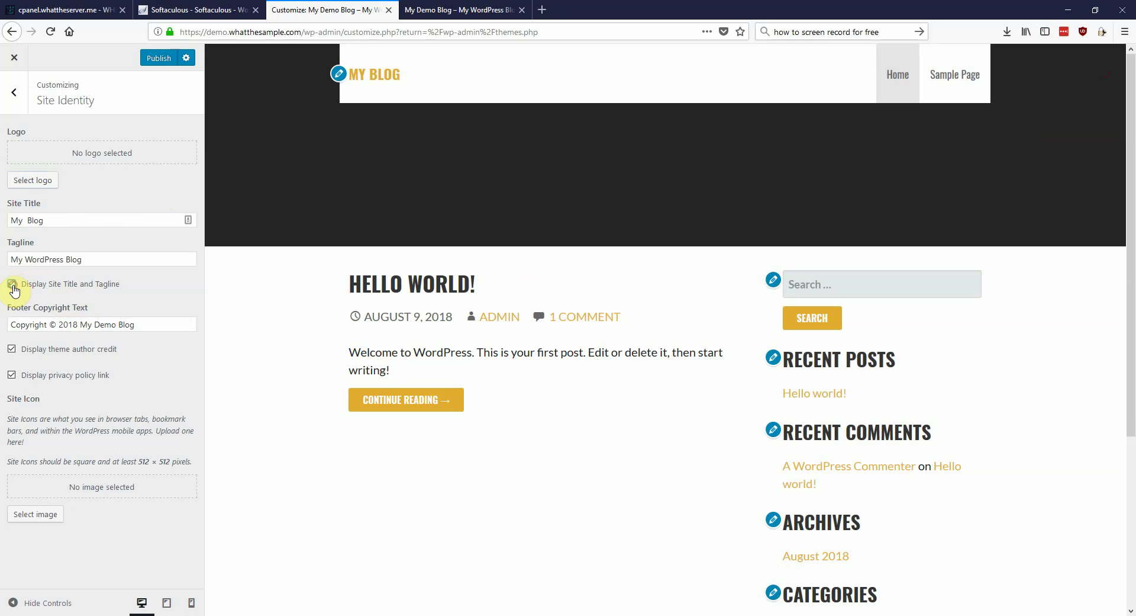
Set the footer copyright text to "Copyleft © 2018 My Demo Blog" and display the theme author credit.
scroll(359, 447, "down", 4)
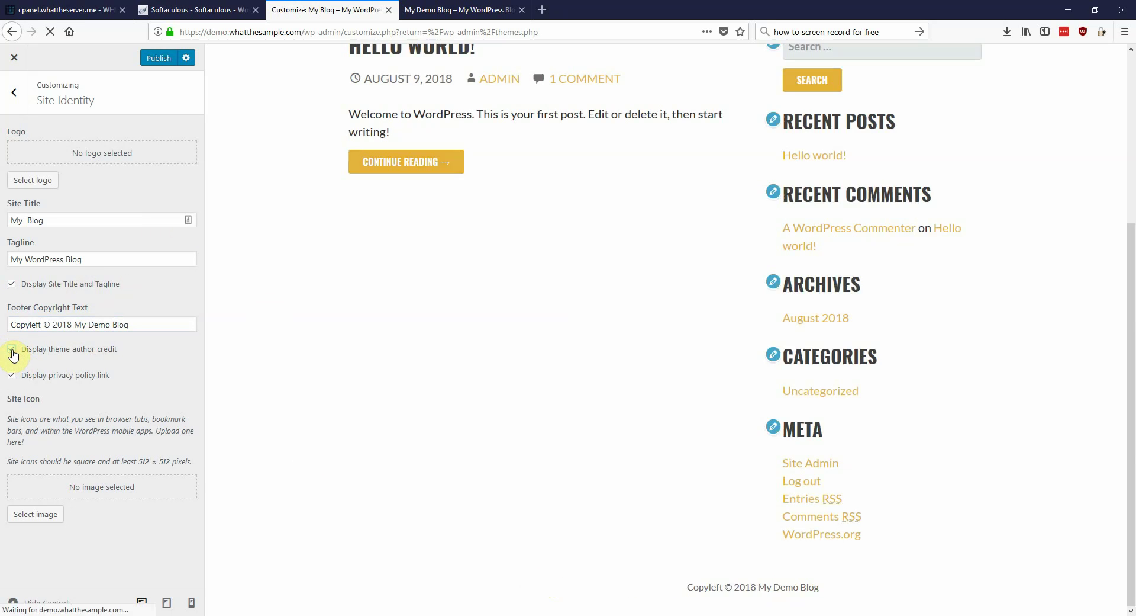
left_click(12, 350)
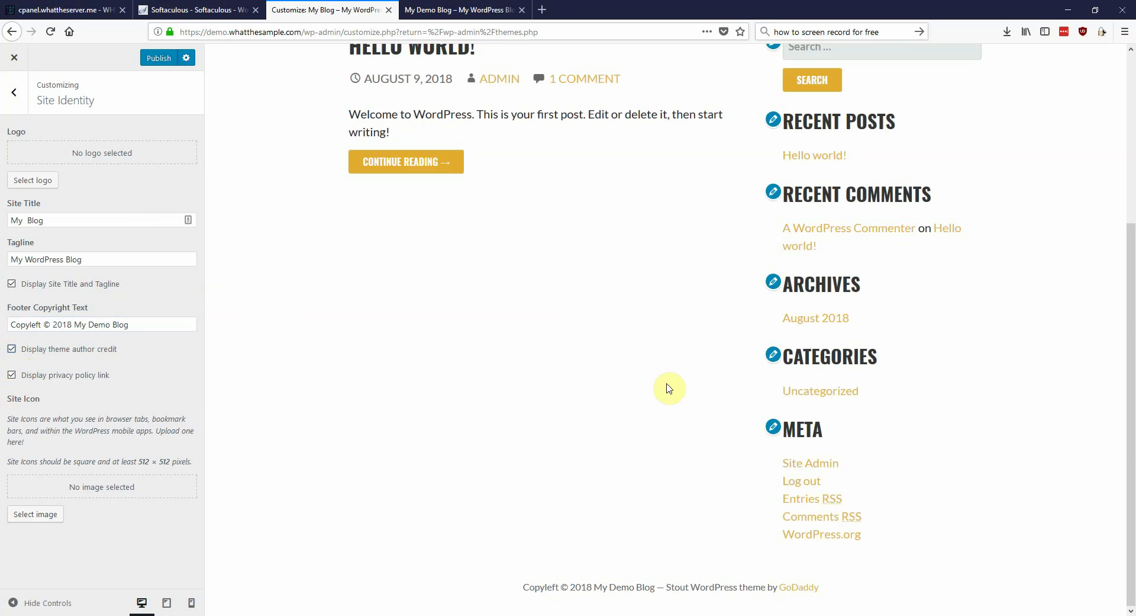
scroll(686, 394, "up", 5)
scroll(533, 424, "down", 2)
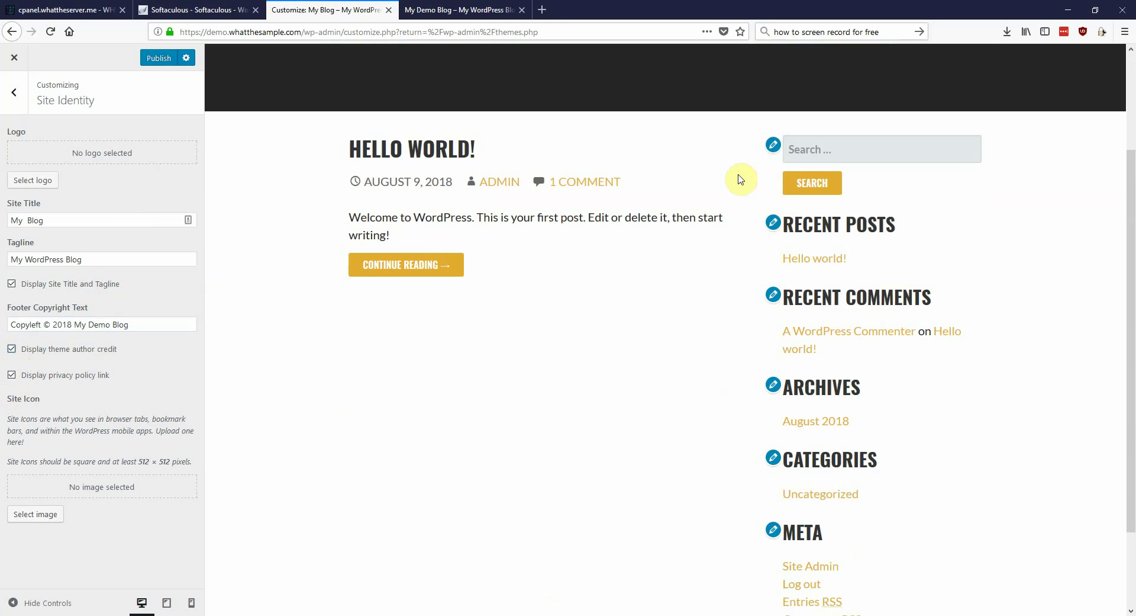
Check the page width options in the Layout settings and return to the list of customization sections.
left_click(14, 92)
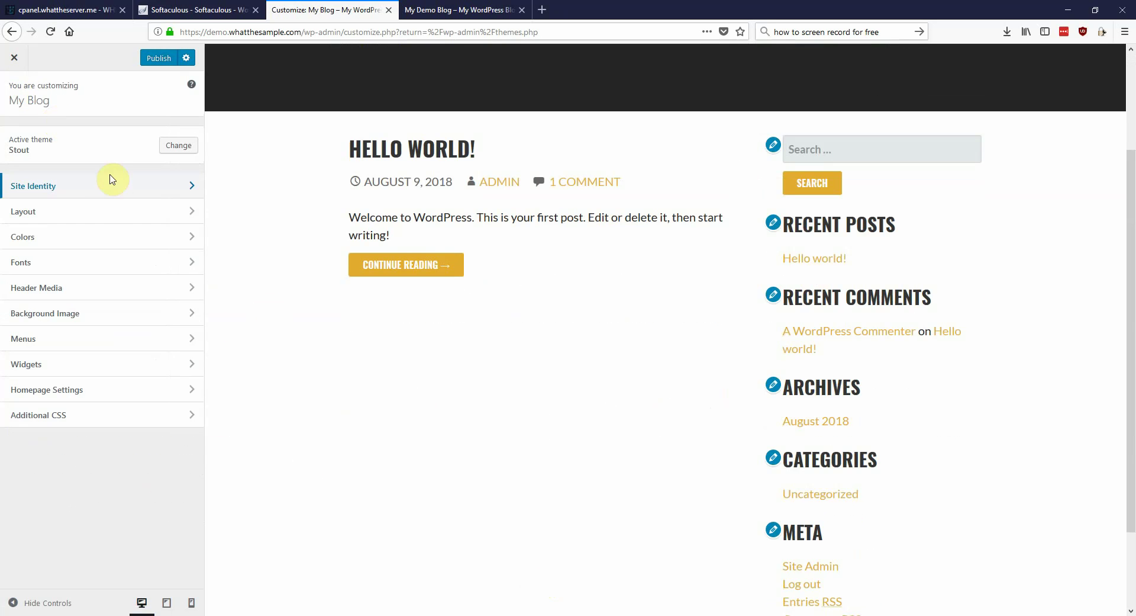
left_click(95, 215)
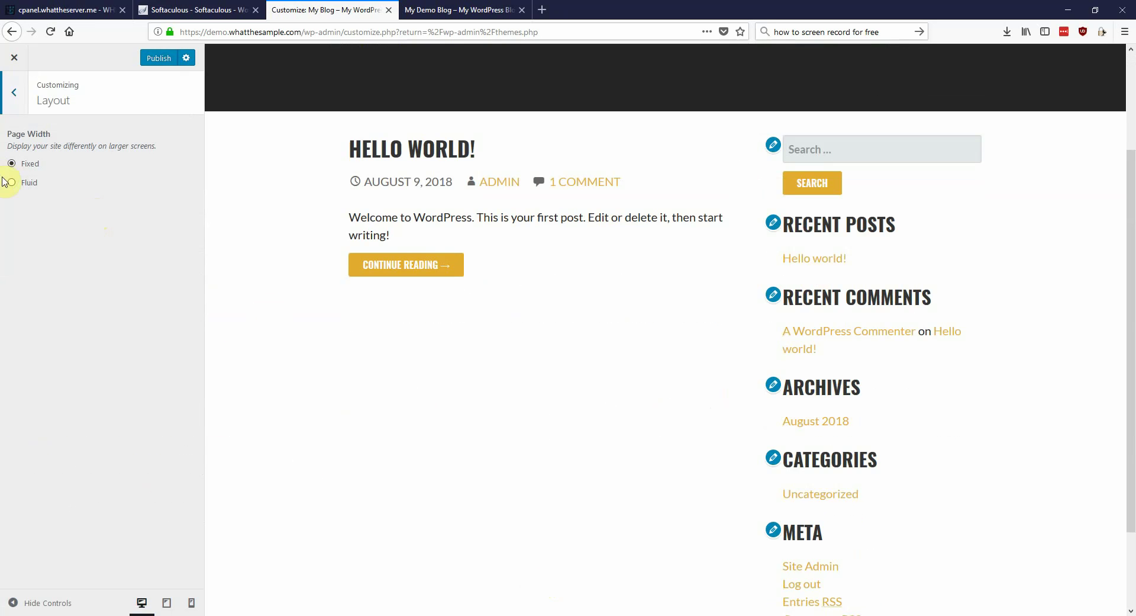
left_click(15, 97)
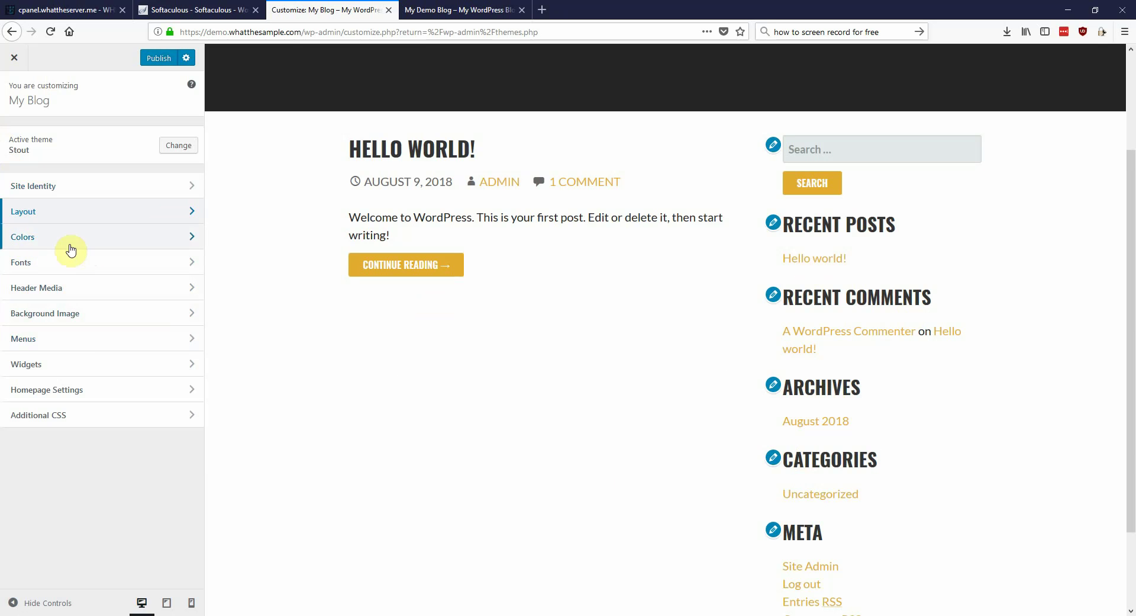
Leave the theme customizer without publishing the changes and open the "Hello world!" post for editing.
left_click(14, 59)
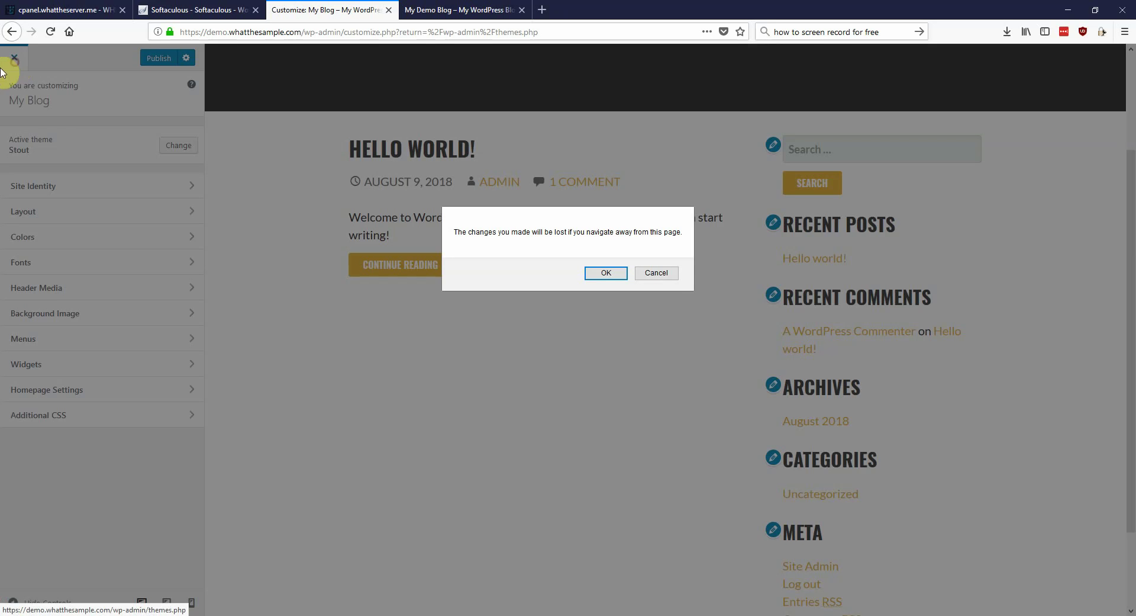
left_click(607, 276)
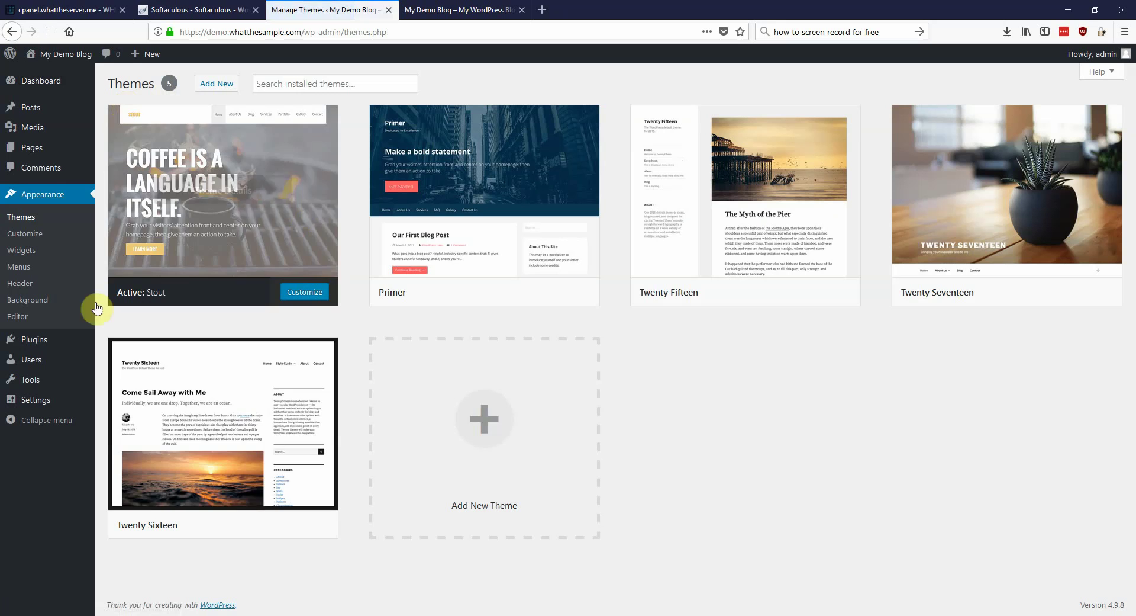
left_click(28, 114)
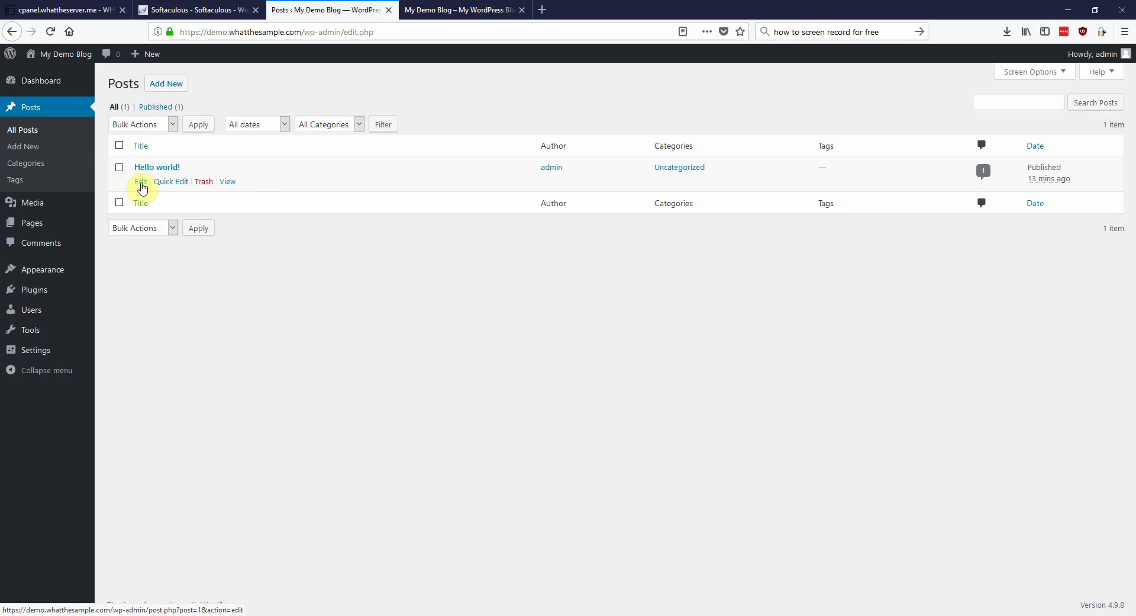
left_click(141, 183)
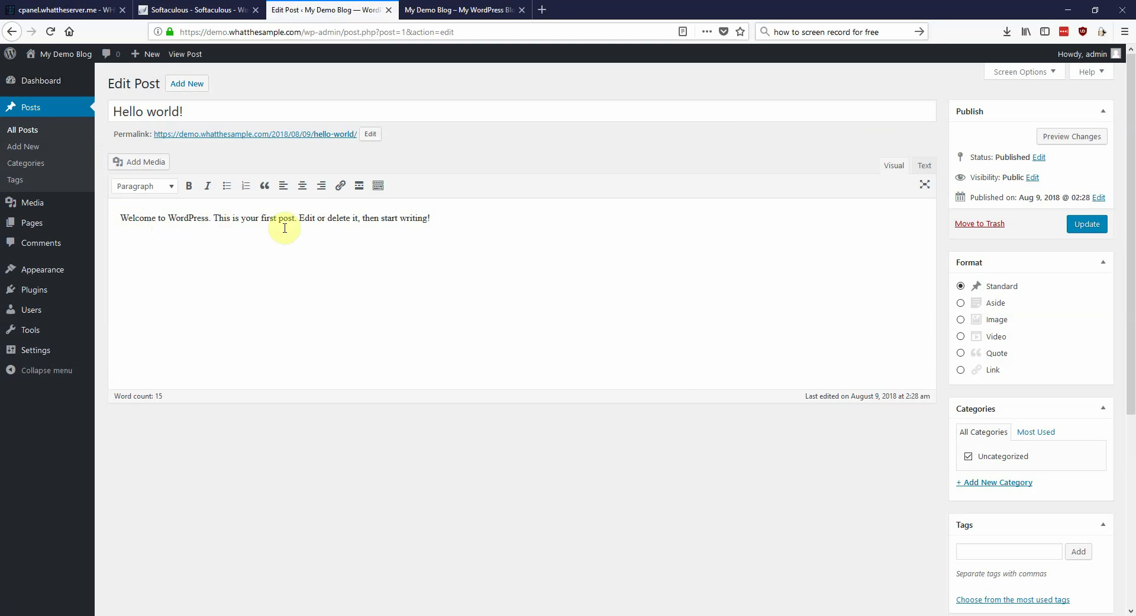
Examine the post's body text and the available paragraph and heading formats without changing the text.
left_click(321, 220)
triple_click(321, 220)
double_click(321, 220)
left_click(463, 221)
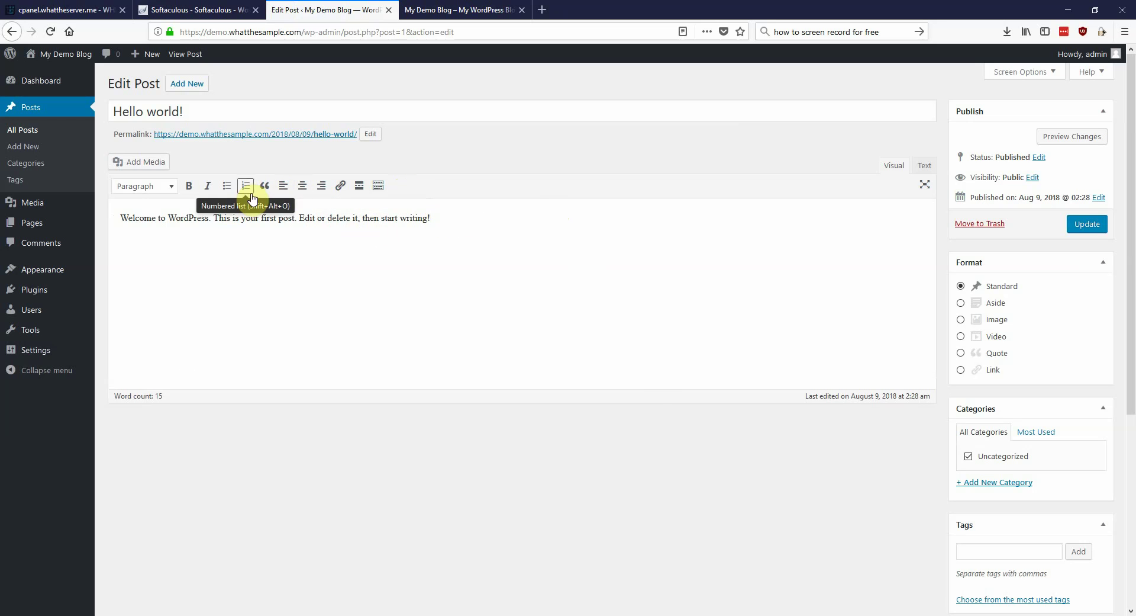
left_click(164, 193)
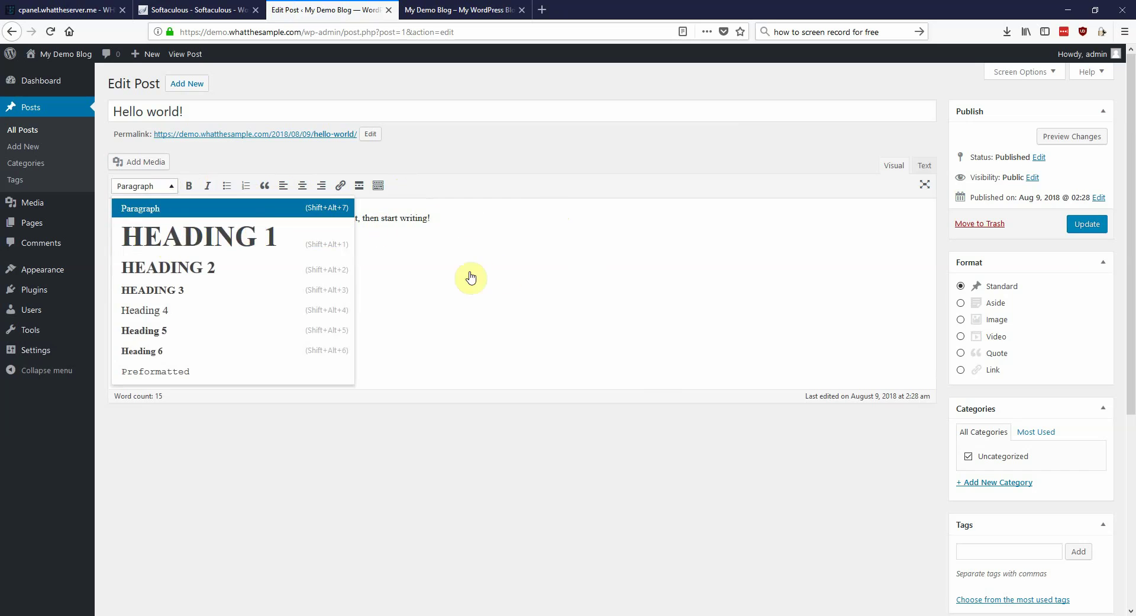
left_click(499, 270)
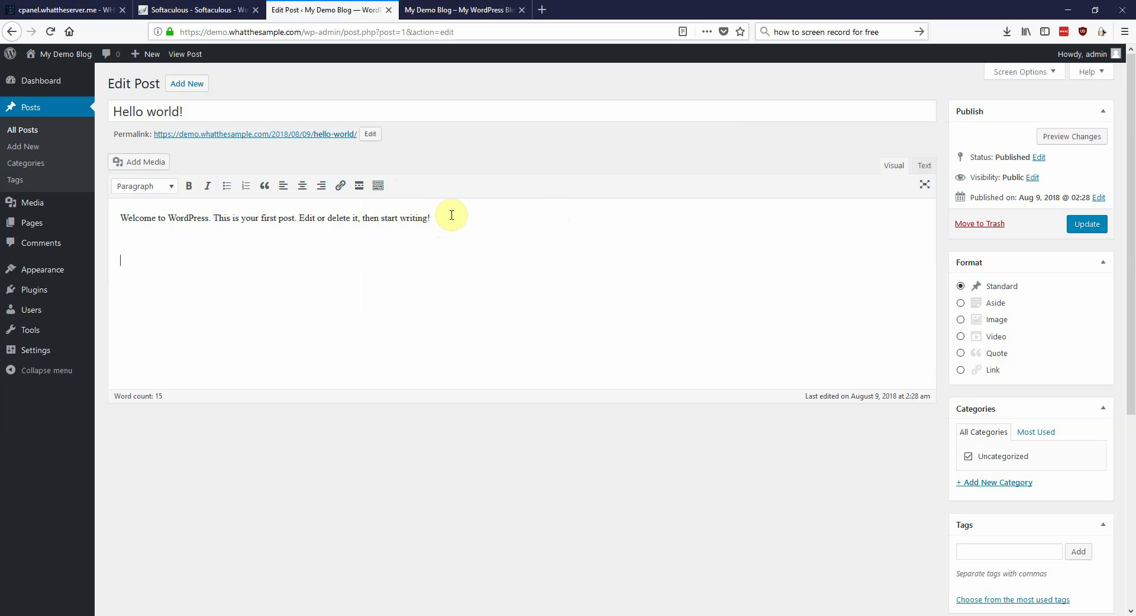
Add the line "Title of the Post" above the welcome text and format it as a bold, centred Heading 1.
key("Return")
key("Return")
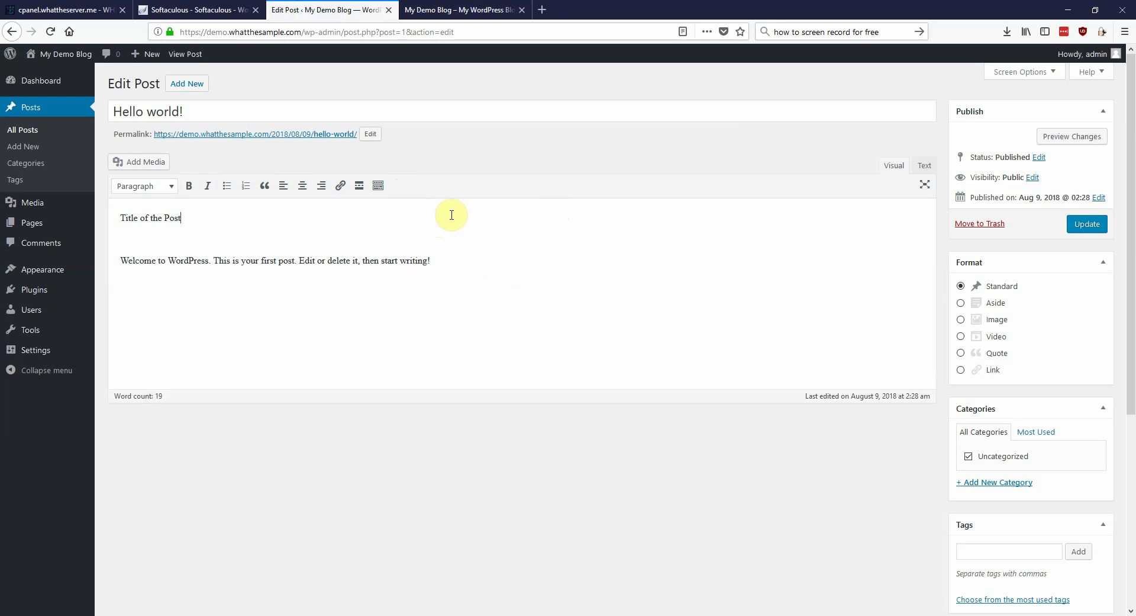
triple_click(135, 216)
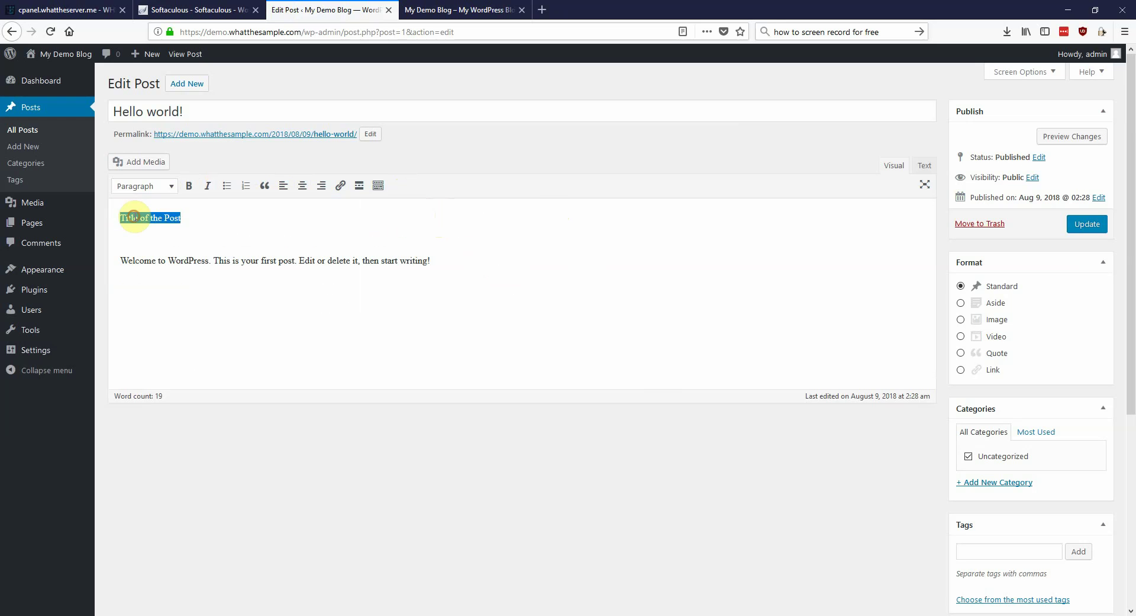
left_click(188, 187)
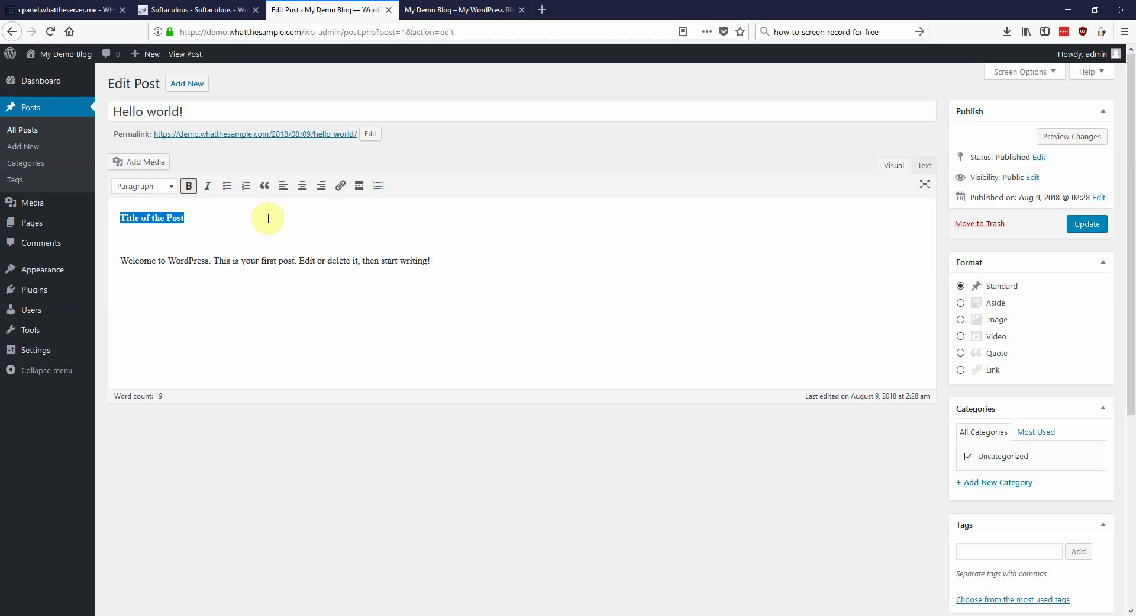
left_click(302, 186)
left_click(169, 186)
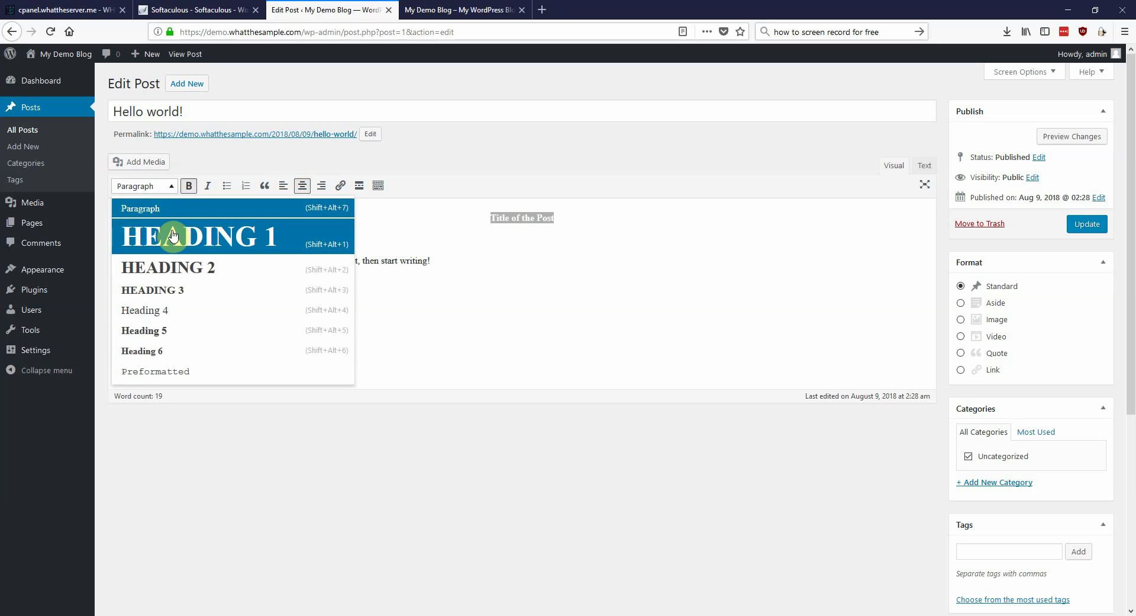
left_click(221, 241)
left_click(529, 291)
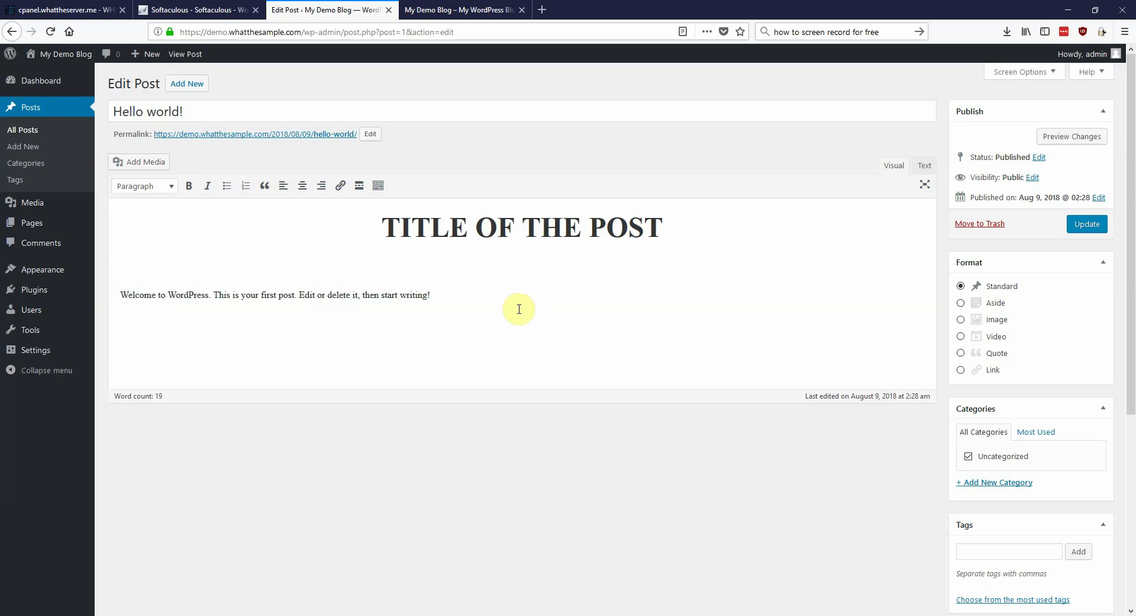
Return to the dashboard without saving the post, and install and activate the Gutenberg editor.
left_click(33, 84)
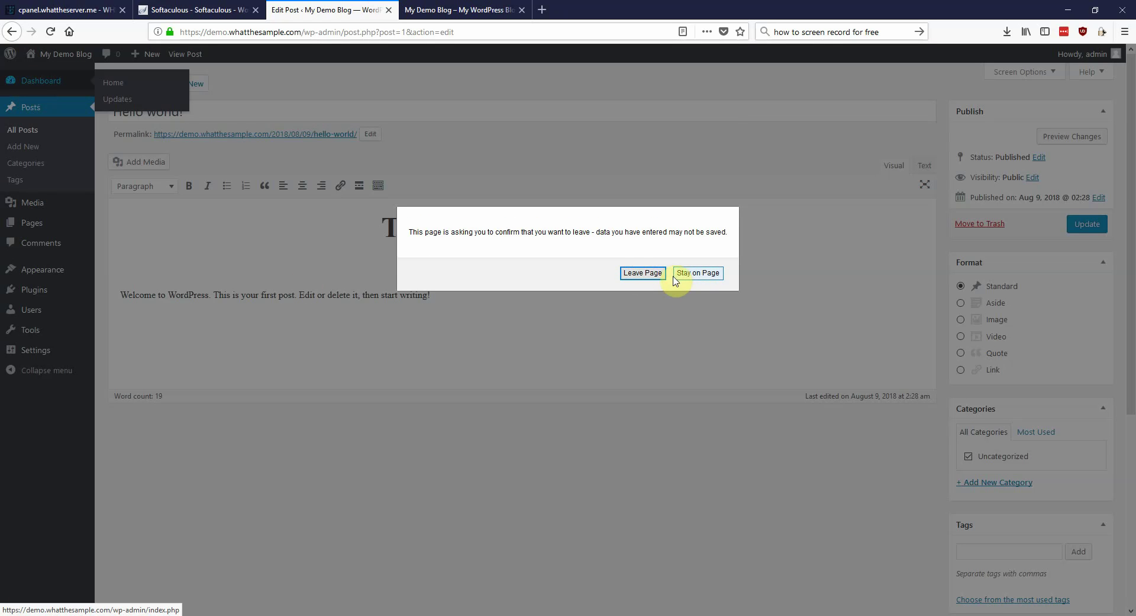
left_click(648, 273)
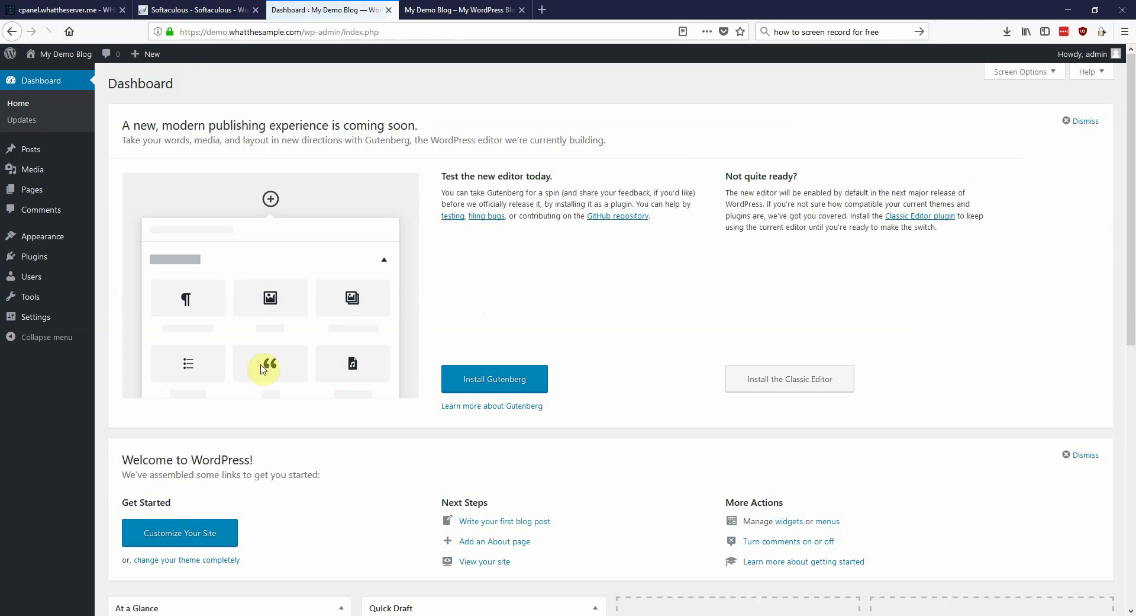
left_click(496, 378)
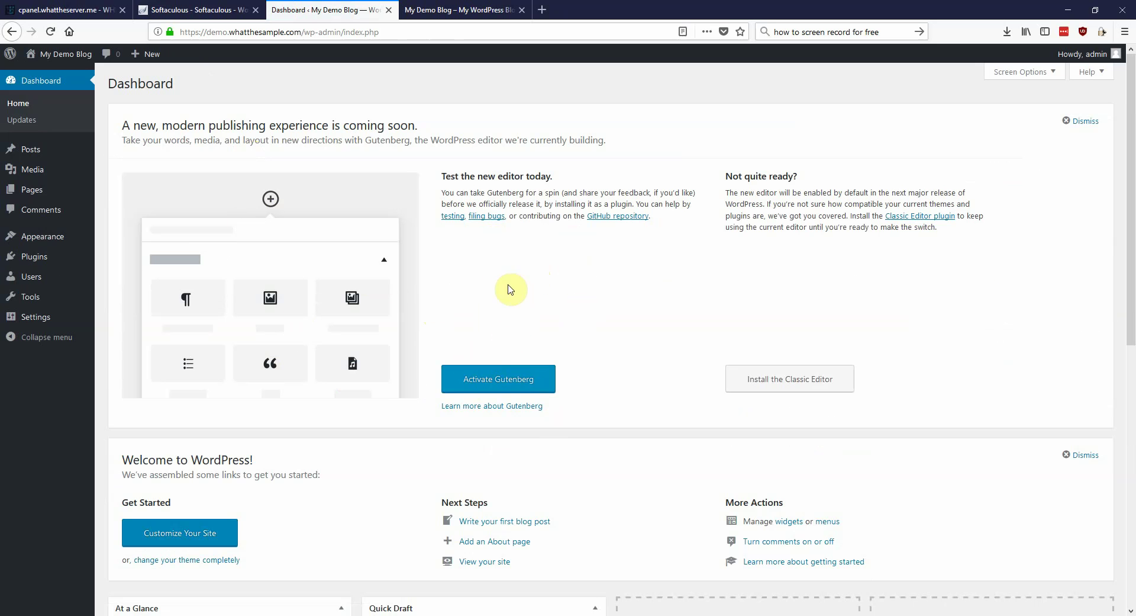
left_click(509, 380)
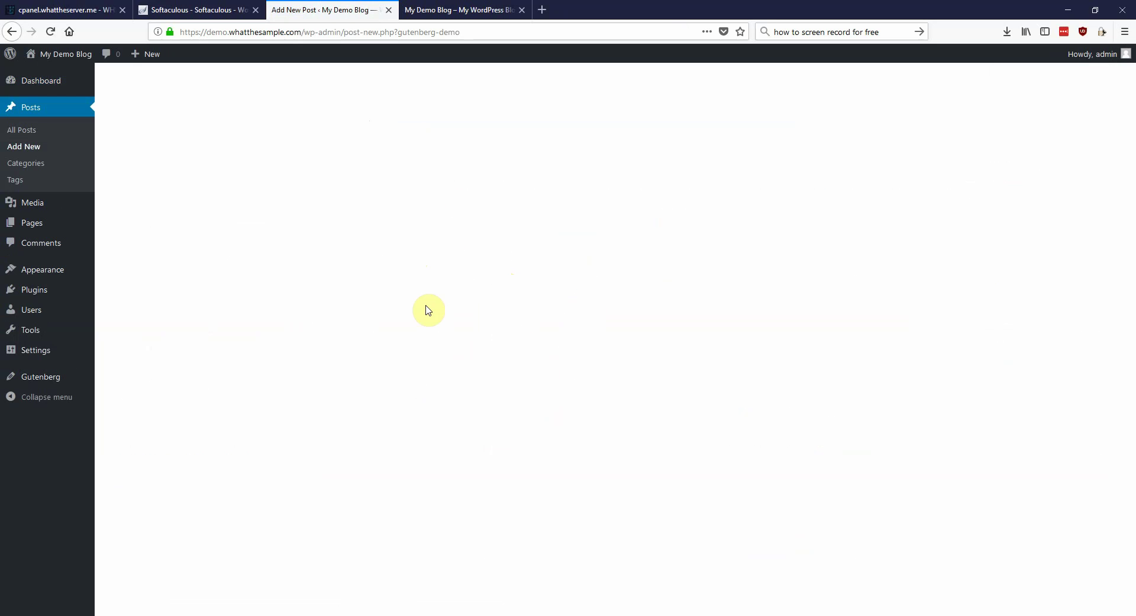
Open the "Hello world!" post in the Gutenberg editor and dismiss the welcome tip.
left_click(24, 136)
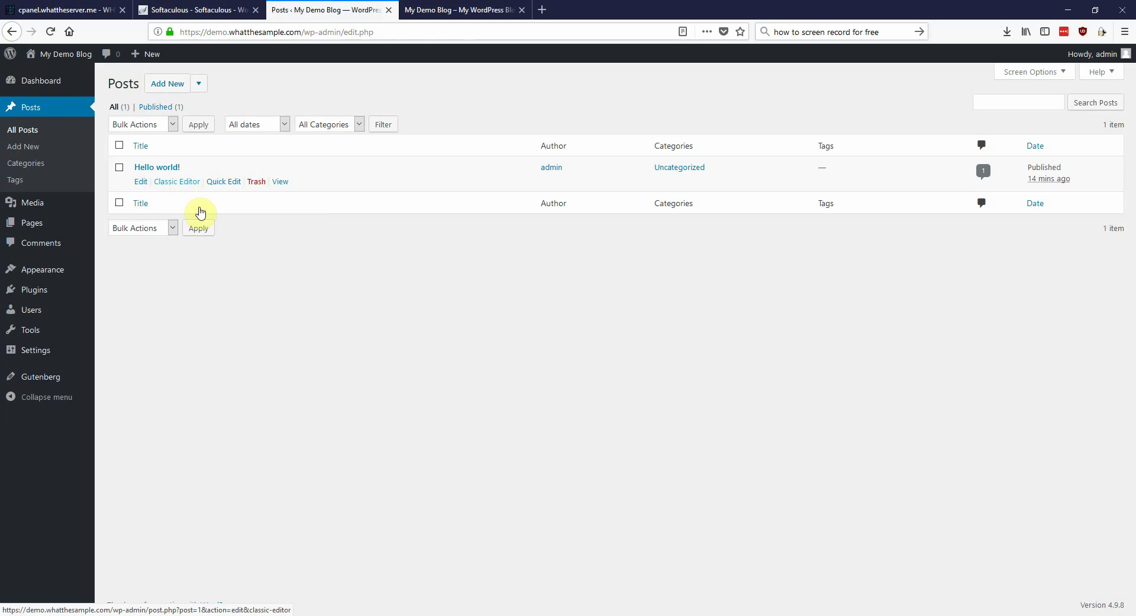
left_click(140, 181)
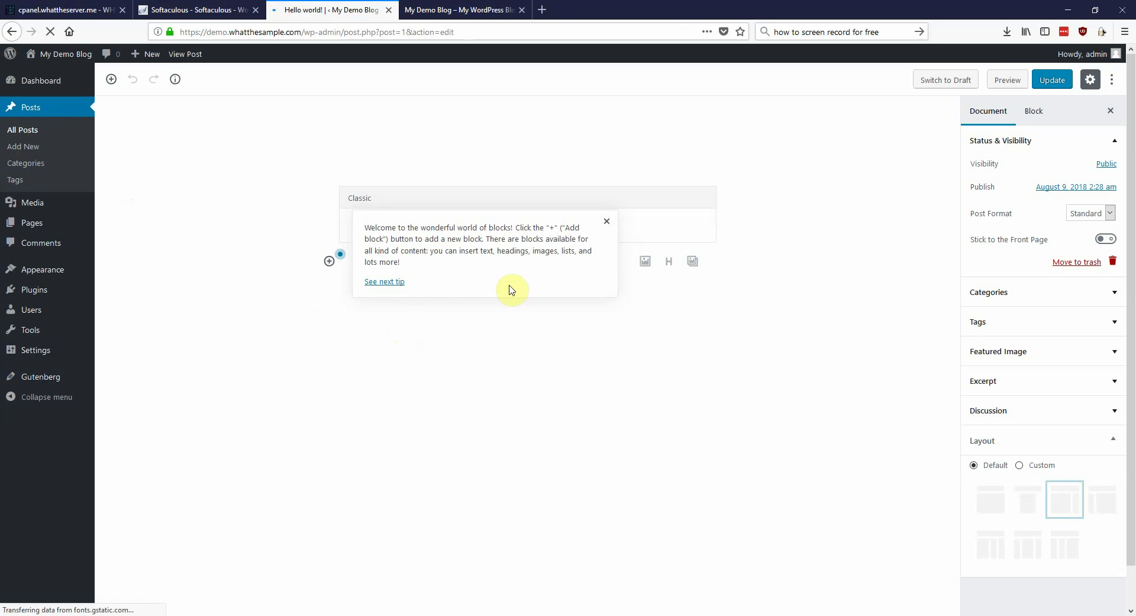
left_click(606, 222)
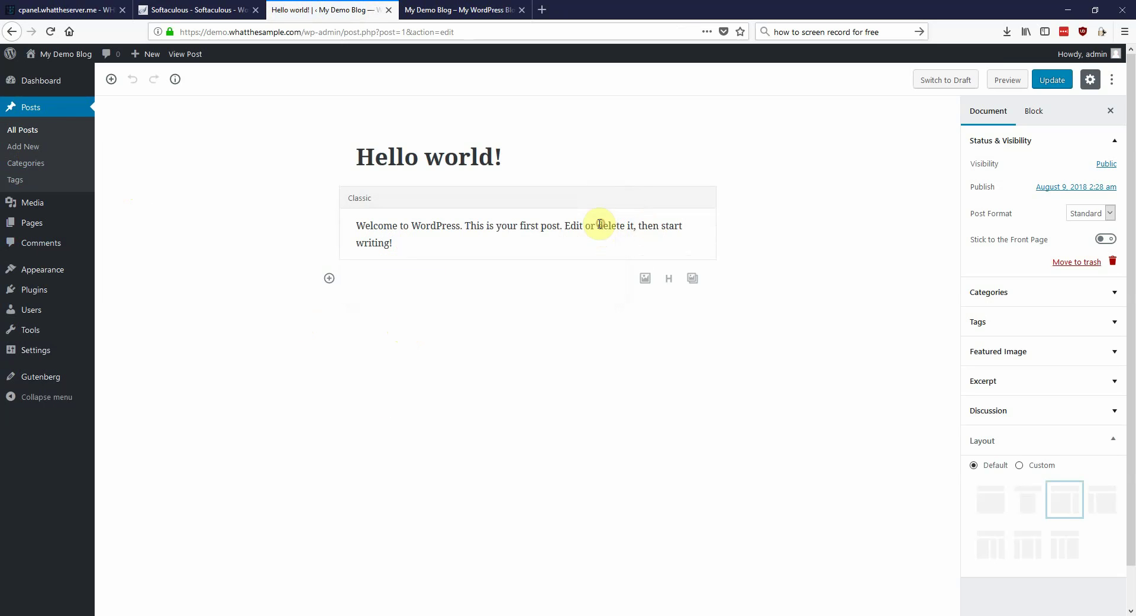
Examine the block settings of the Classic text block and of an empty Paragraph block below it.
left_click(404, 200)
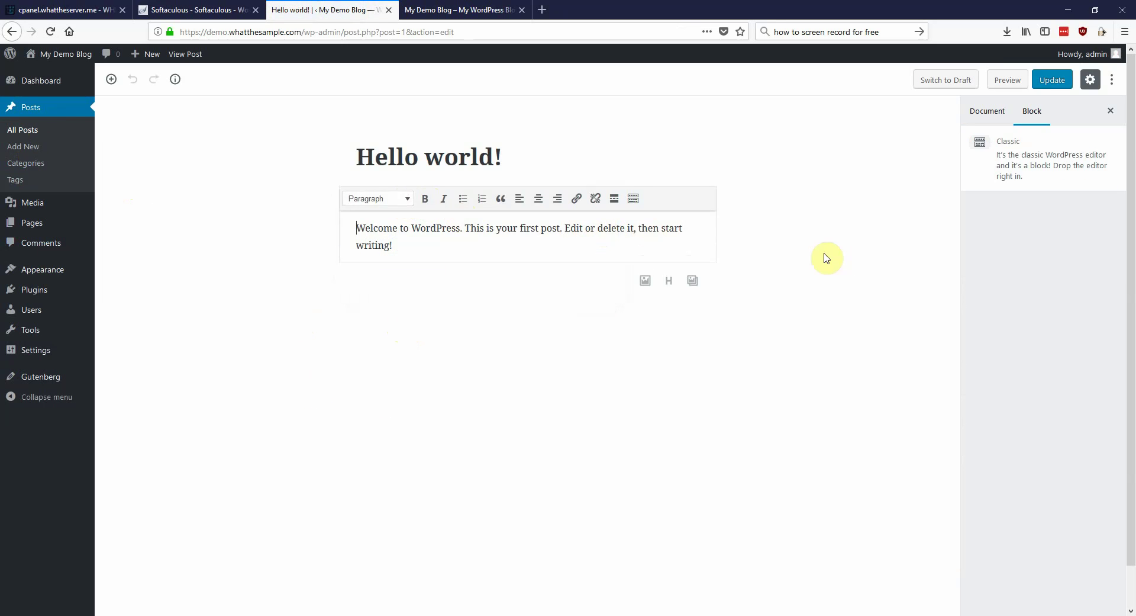
left_click(568, 158)
left_click(472, 333)
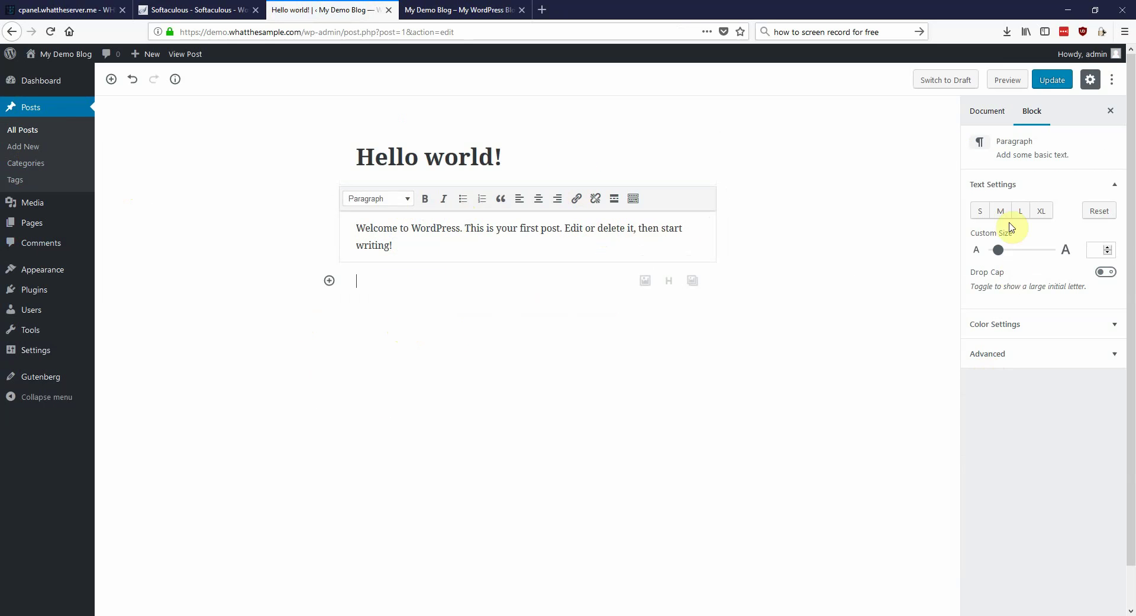
Set the post's layout to Custom and choose the two-column layout with the narrow column on the left.
left_click(834, 410)
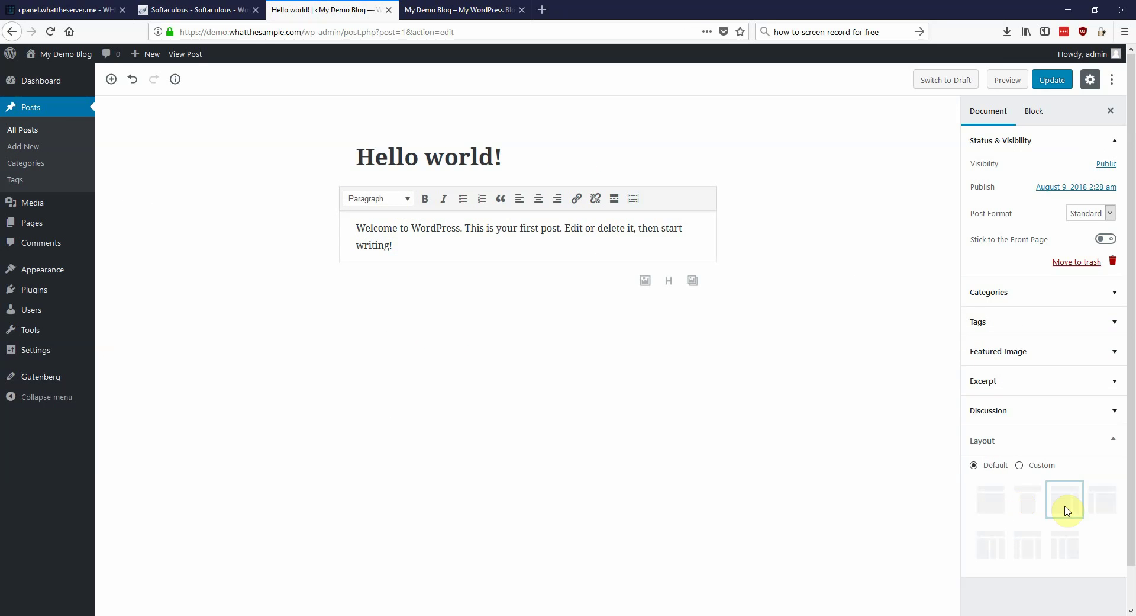
left_click(1021, 466)
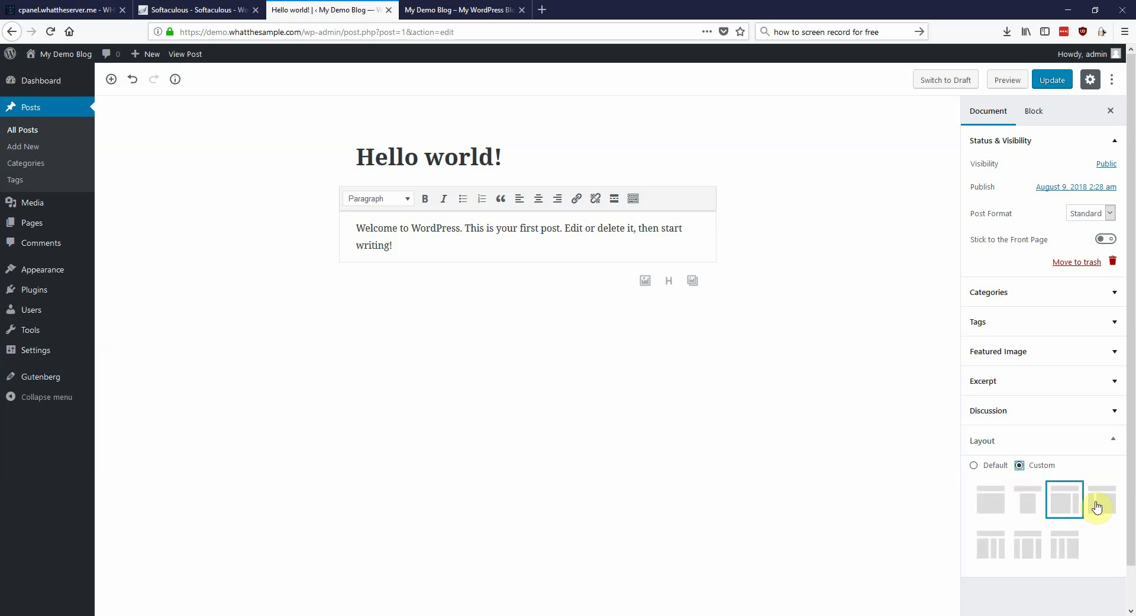
left_click(1102, 506)
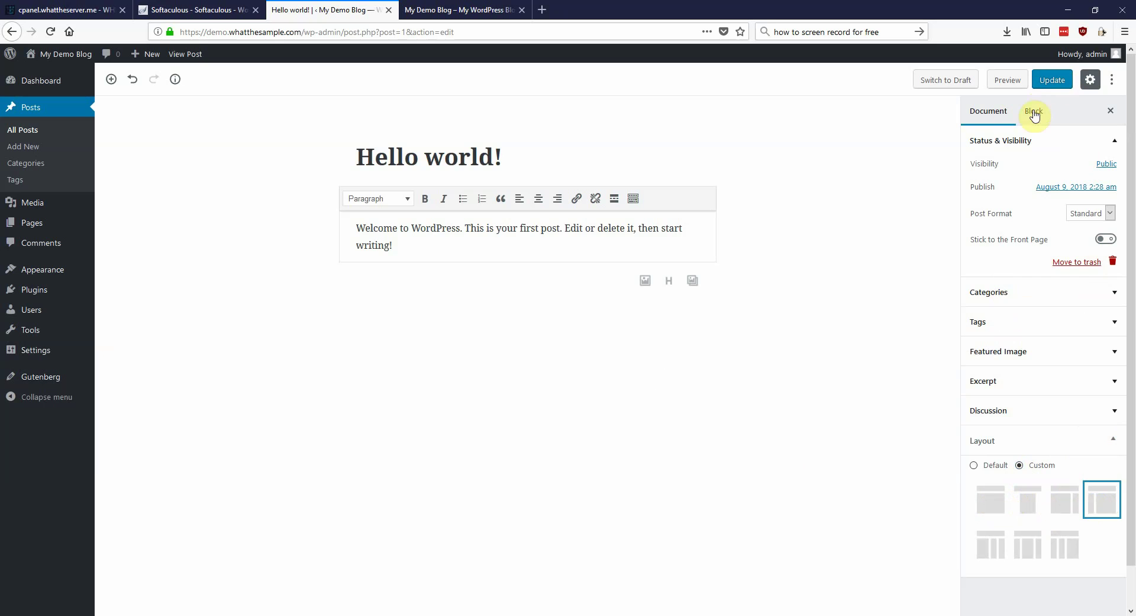
Upload profile_picture_symbol from the Instagram folder and insert it as an inline image in a new paragraph below the welcome text.
left_click(359, 279)
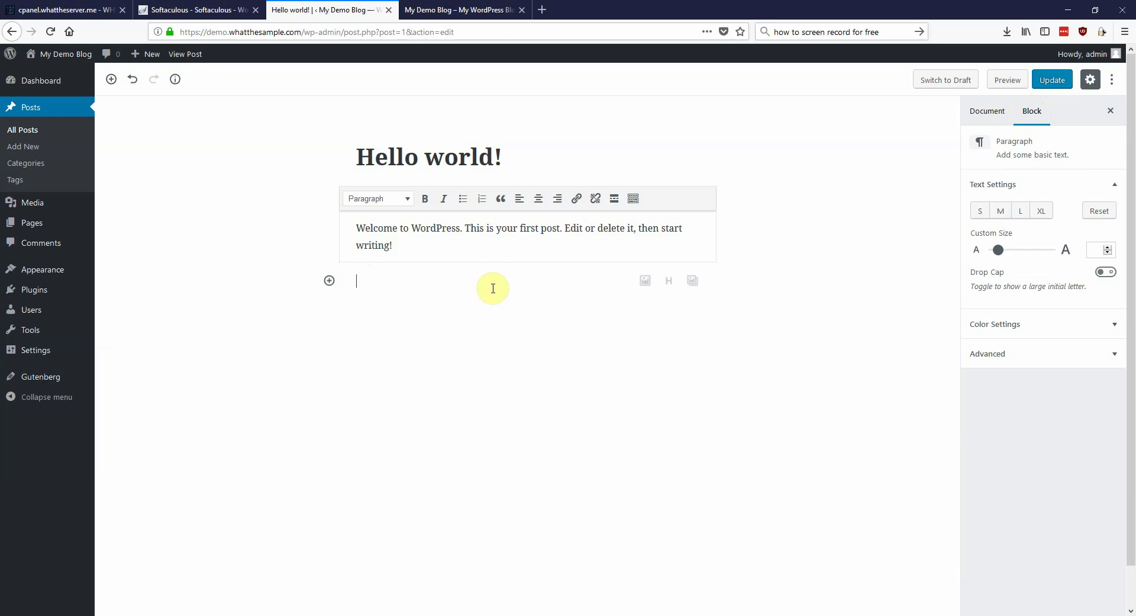
left_click(329, 281)
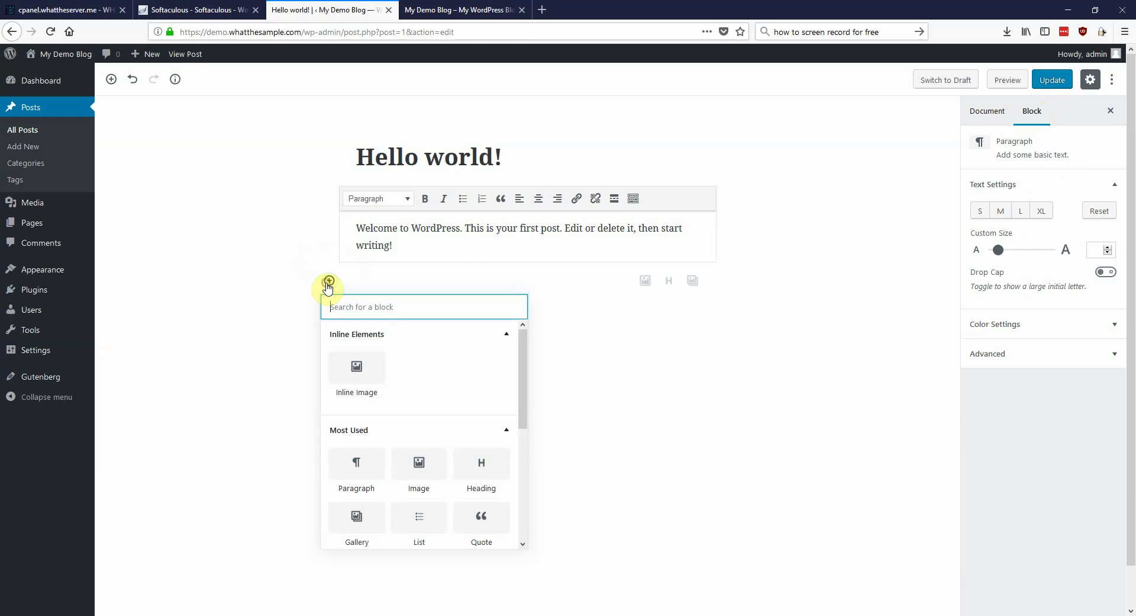
left_click(358, 373)
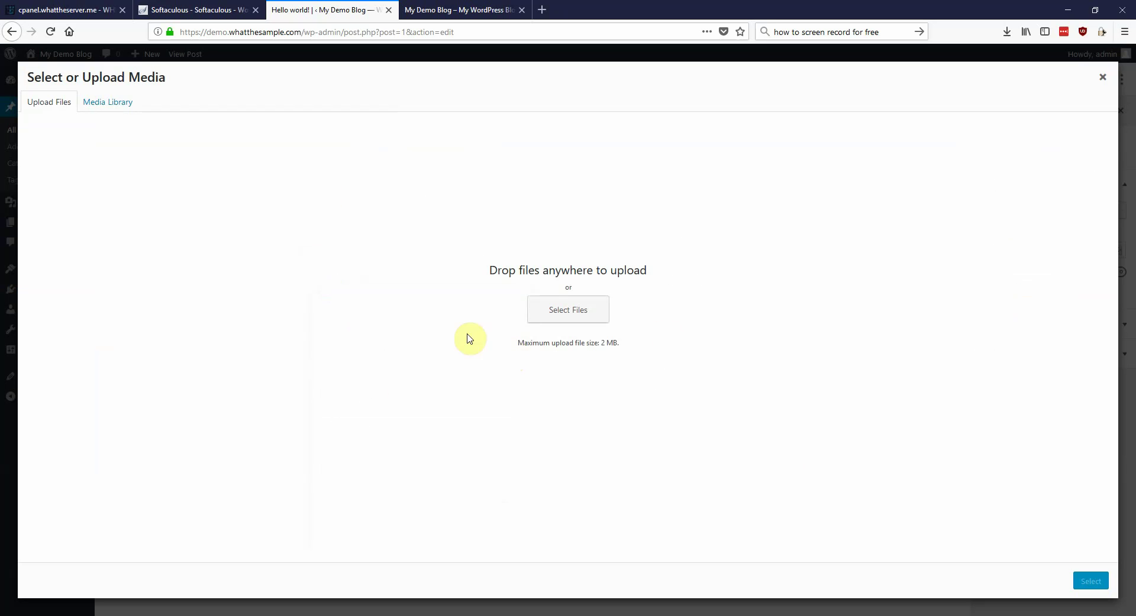
left_click(1104, 78)
left_click(547, 310)
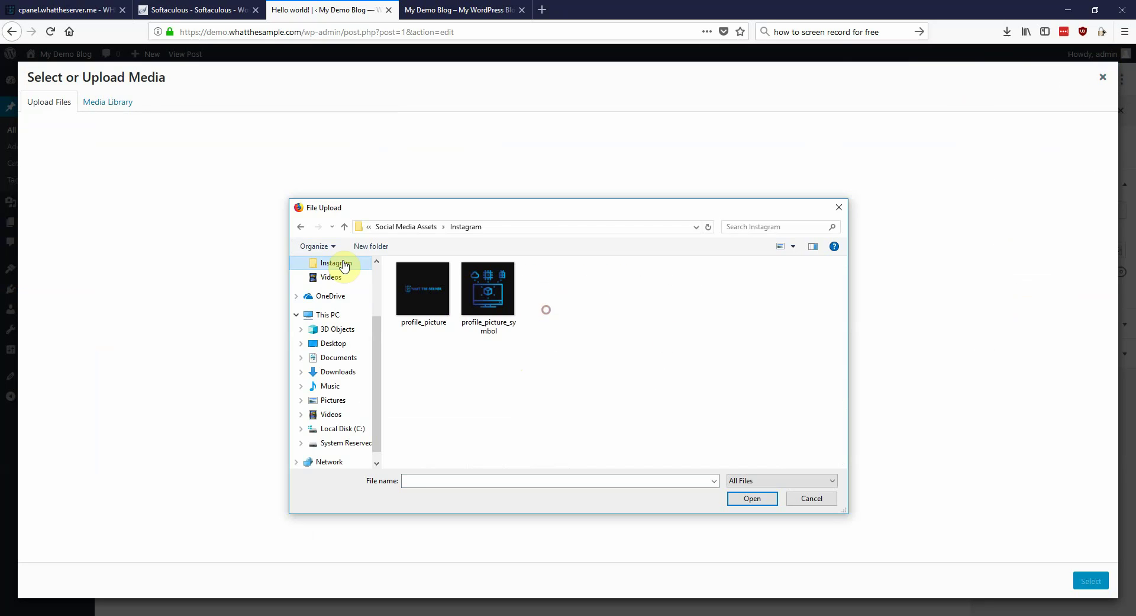
double_click(475, 289)
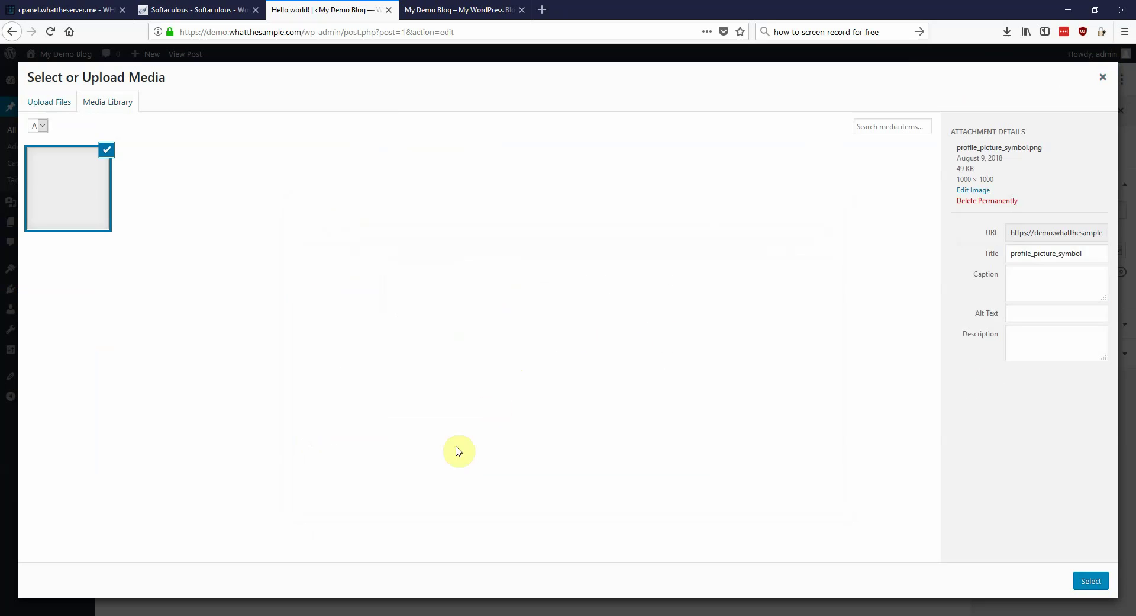
left_click(1093, 582)
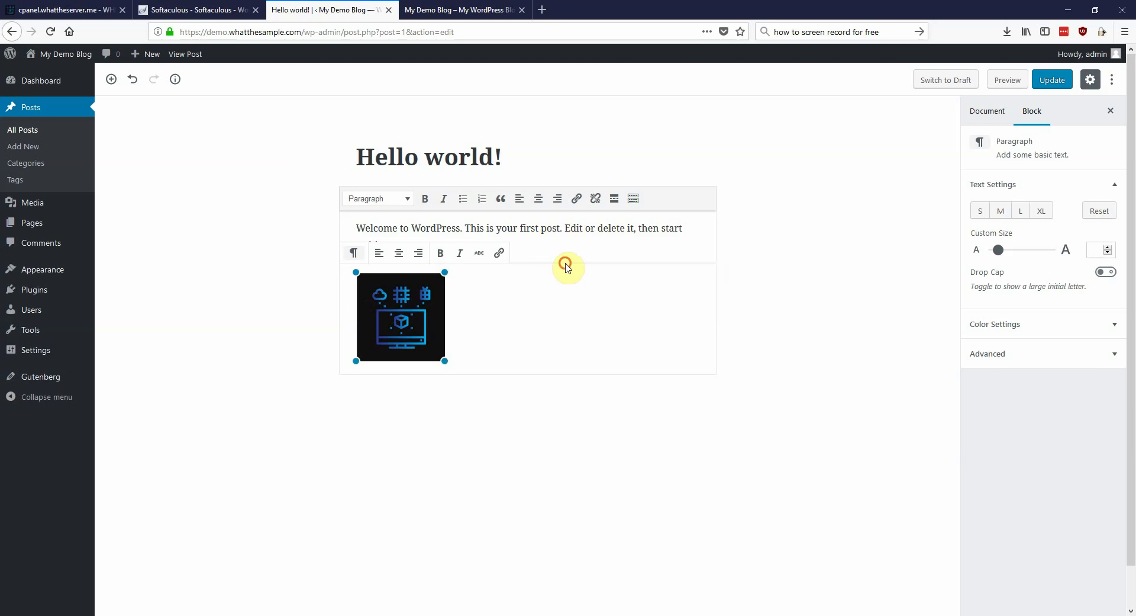
left_click(792, 254)
left_click(533, 284)
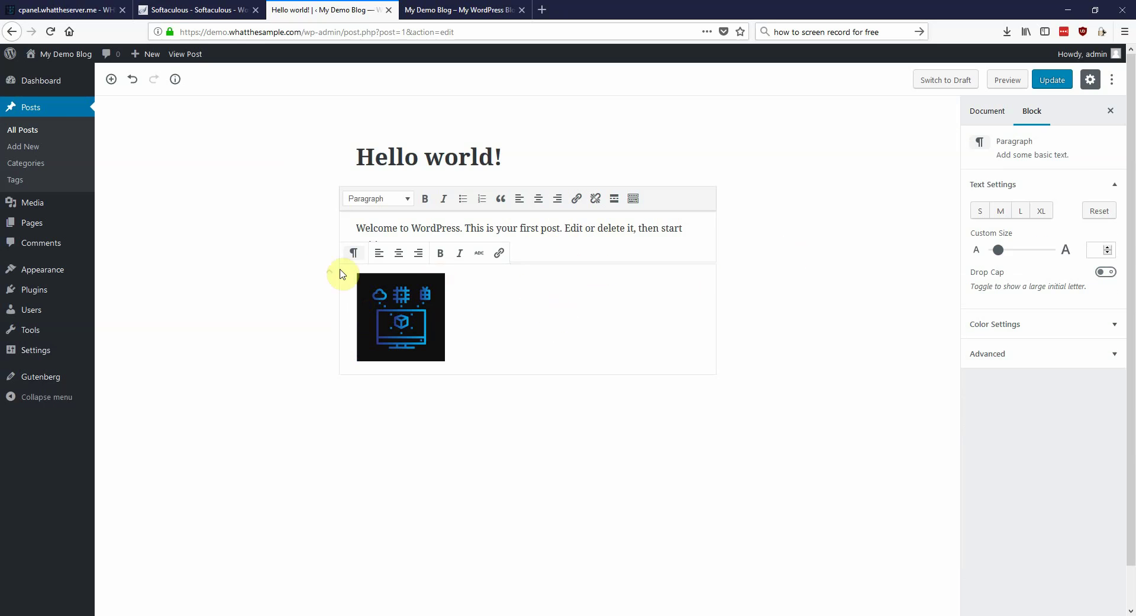
left_click(295, 281)
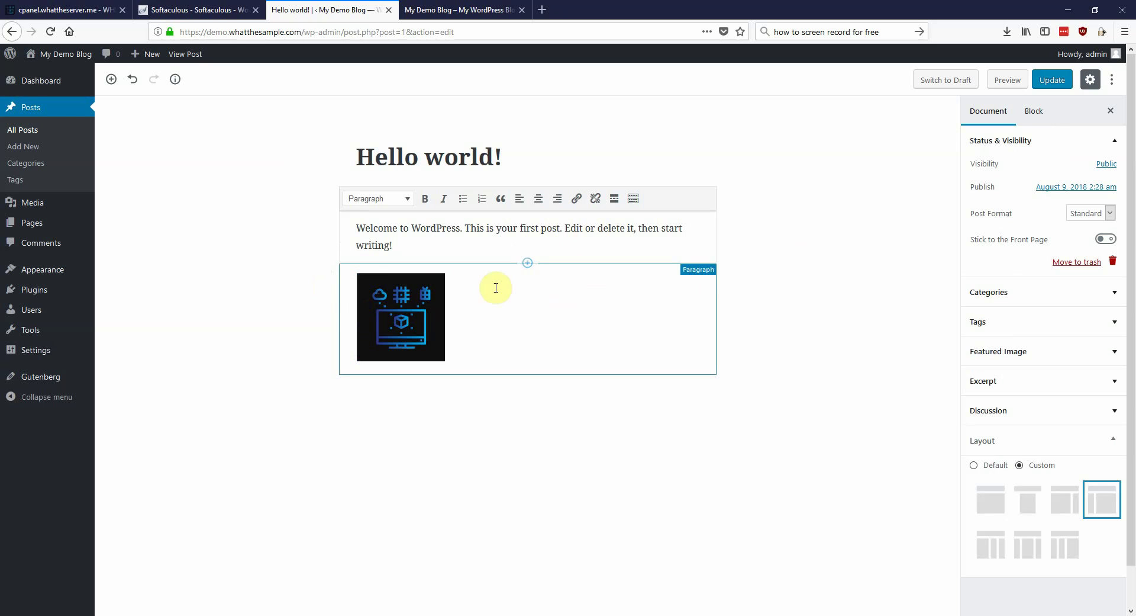
Insert an empty Paragraph block between the welcome text and the image, and look at its block options without choosing one.
left_click(526, 264)
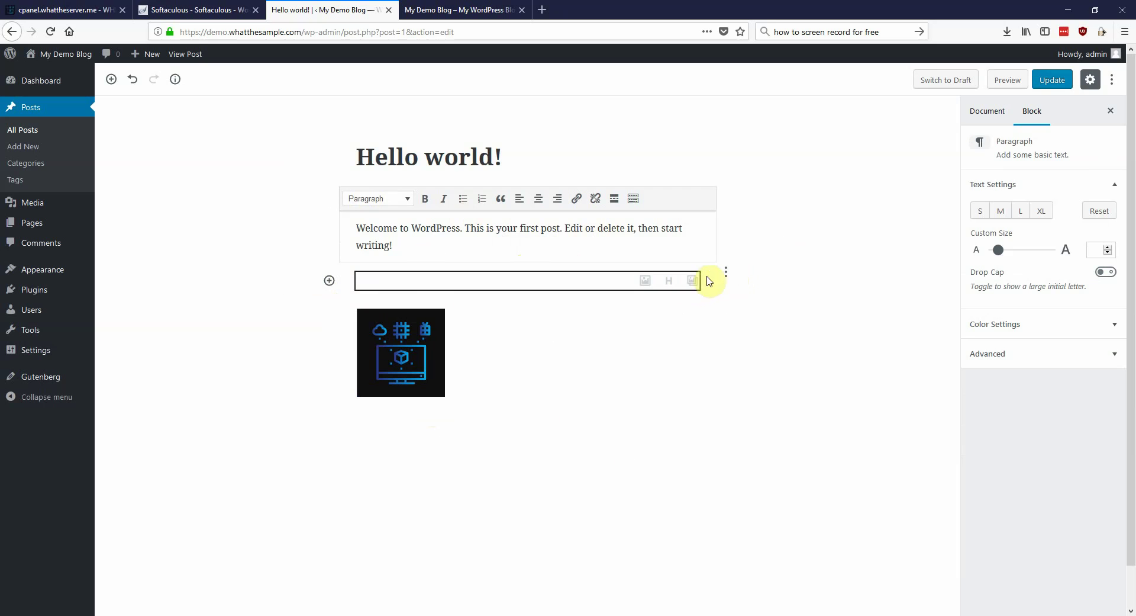
left_click(727, 276)
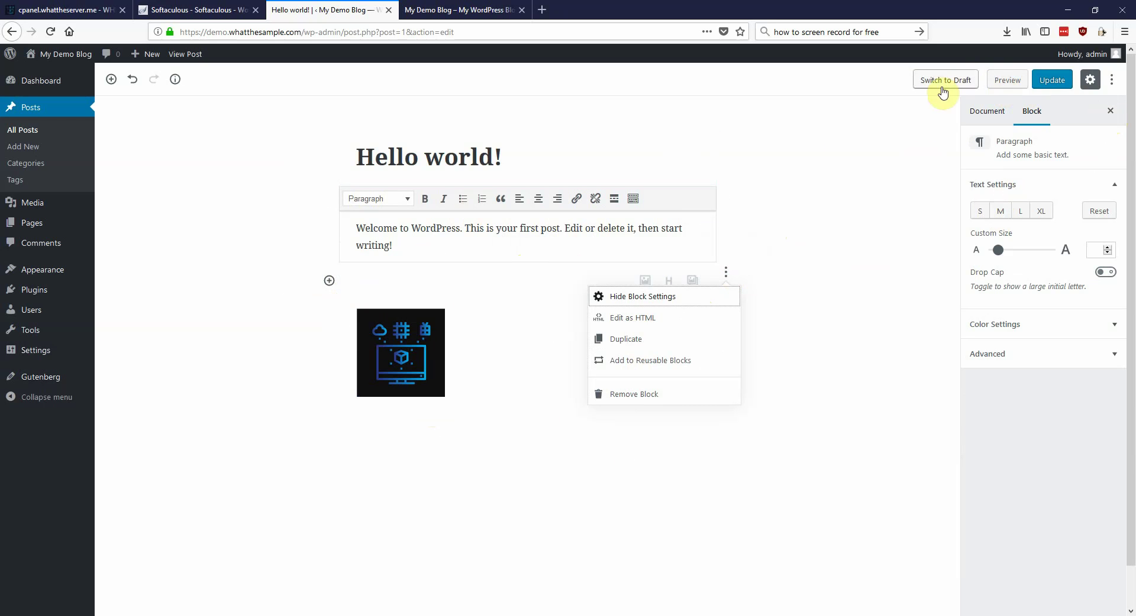
left_click(509, 467)
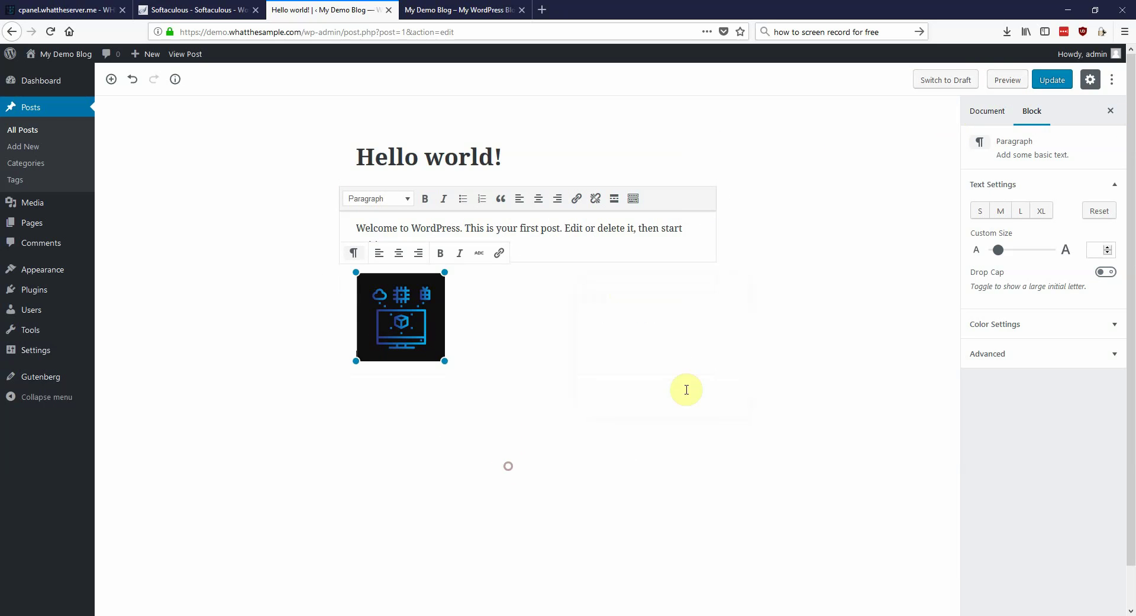
Preview the "Hello world!" post, check the text, image and comment area on the page, and close the preview.
left_click(1016, 84)
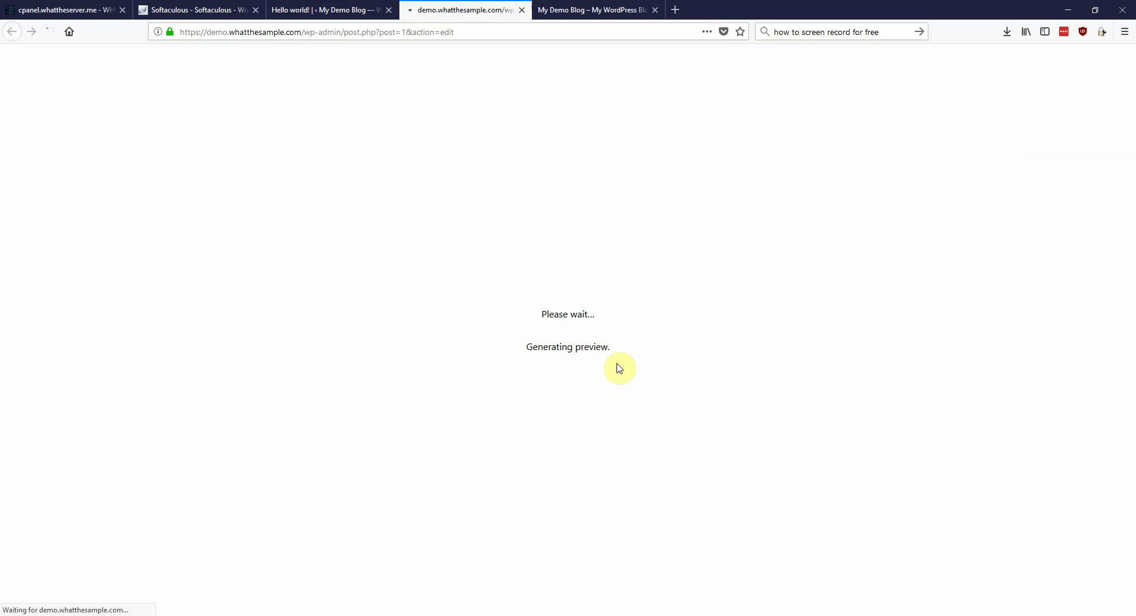
scroll(166, 381, "down", 7)
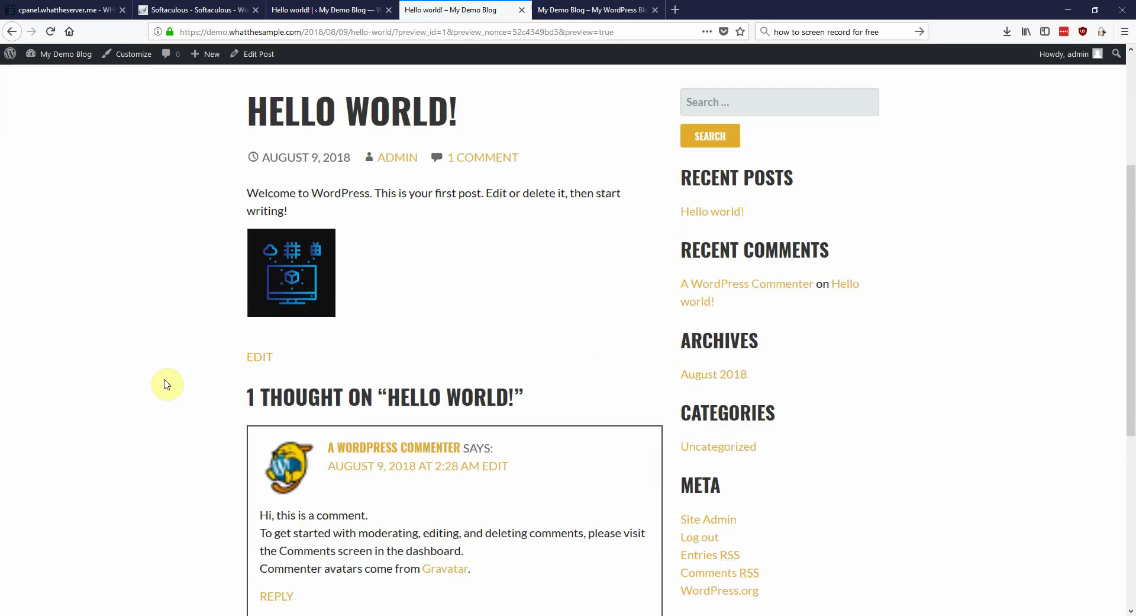
scroll(424, 373, "up", 4)
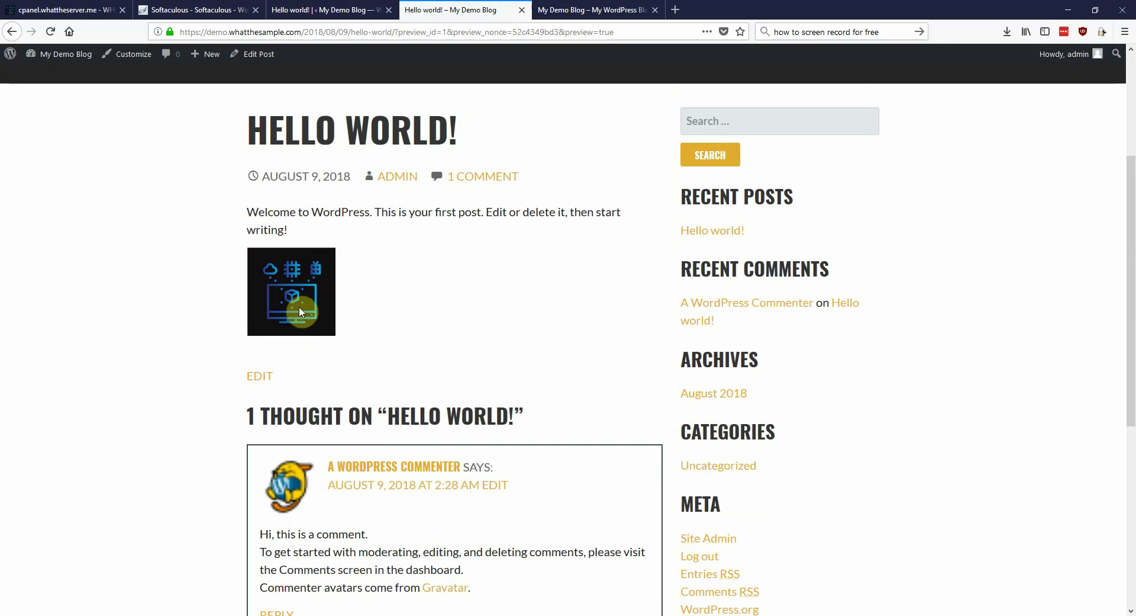
scroll(173, 436, "down", 6)
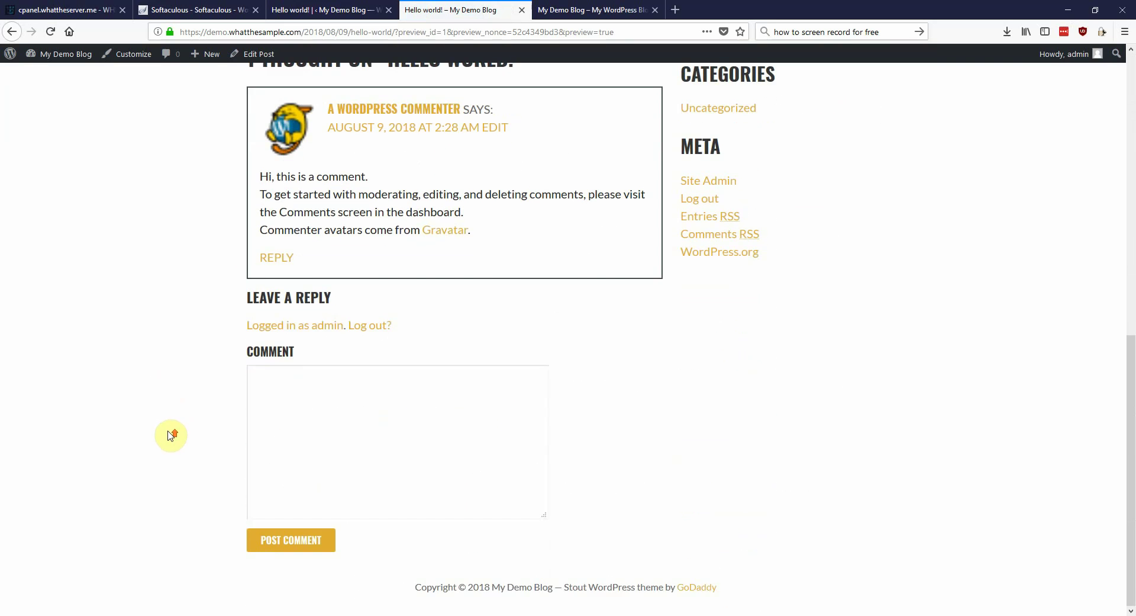
scroll(171, 436, "up", 10)
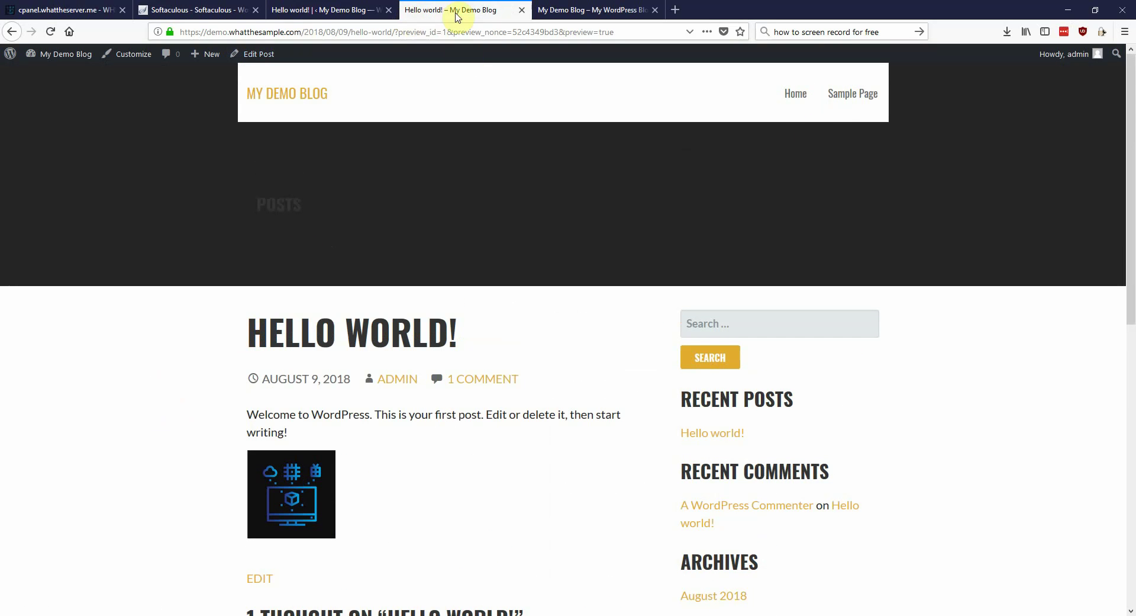
left_click(523, 9)
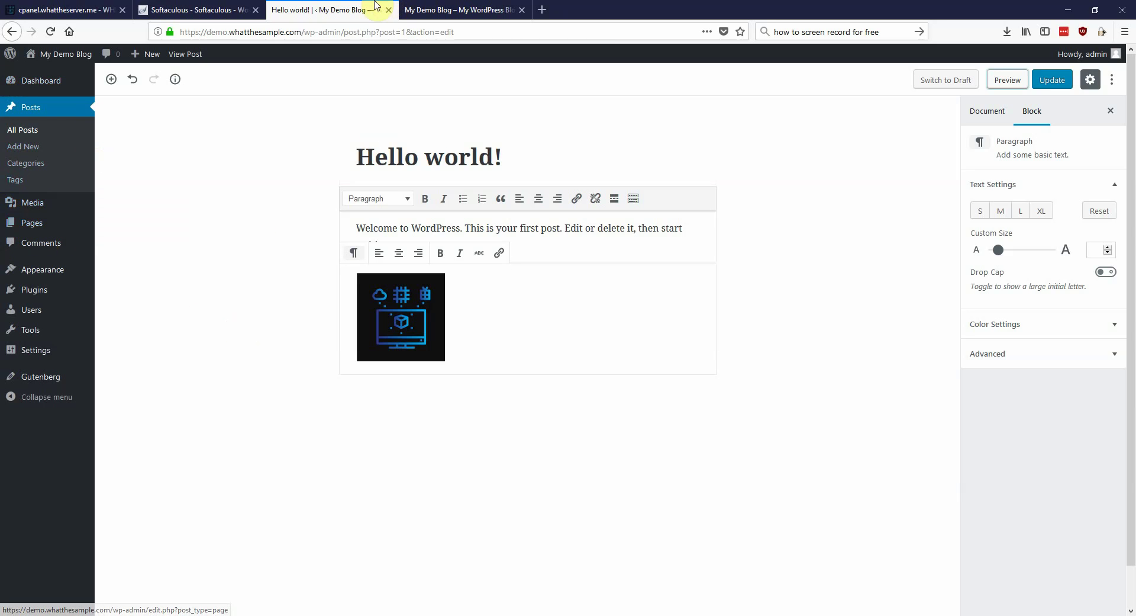
Open Sample Page in the block editor and examine its Classic block settings and its document settings.
left_click(27, 228)
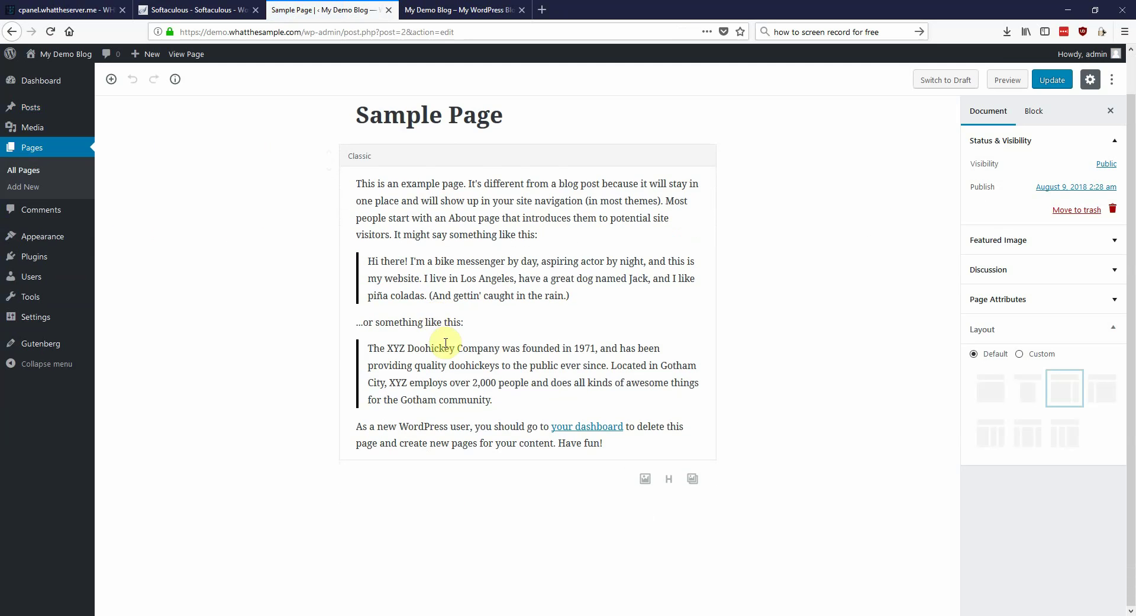
left_click(360, 223)
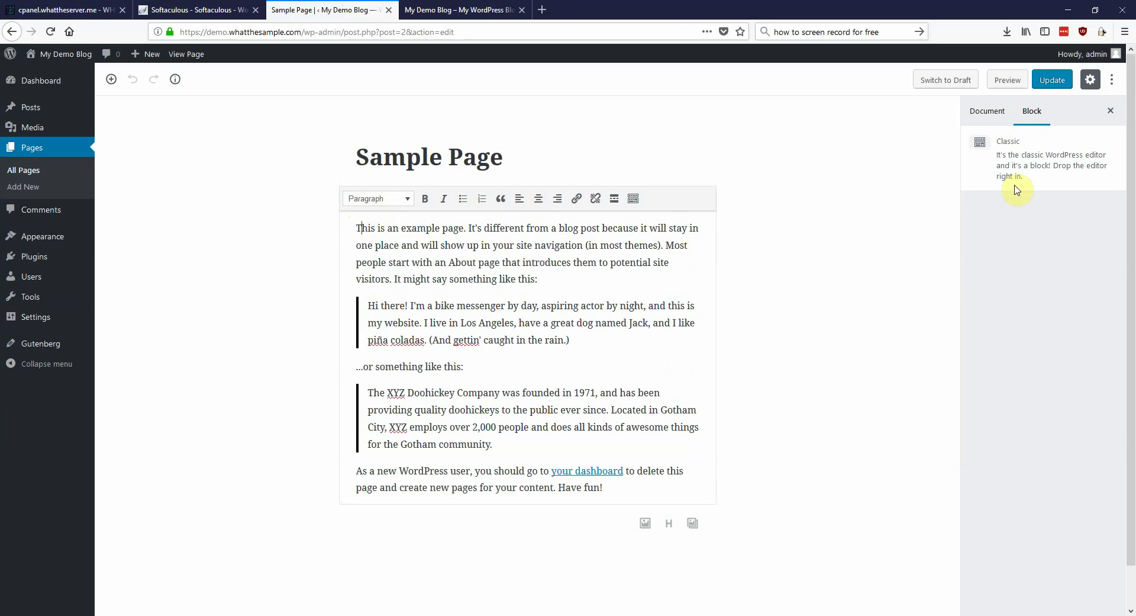
left_click(995, 117)
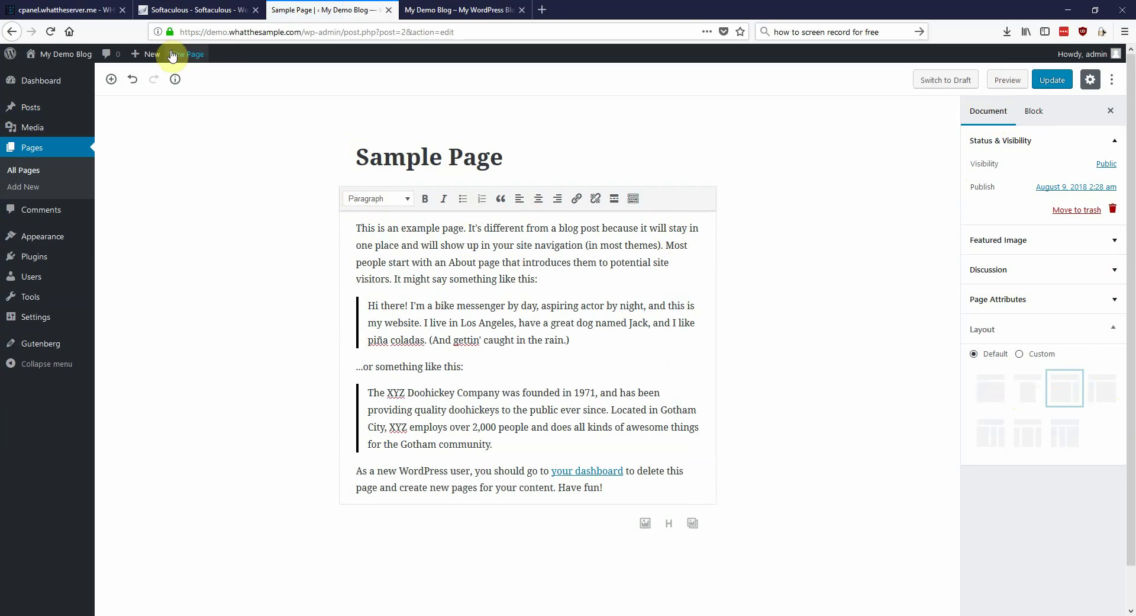
View Sample Page on the live blog, look through its whole content and highlight the opening paragraph.
left_click(459, 10)
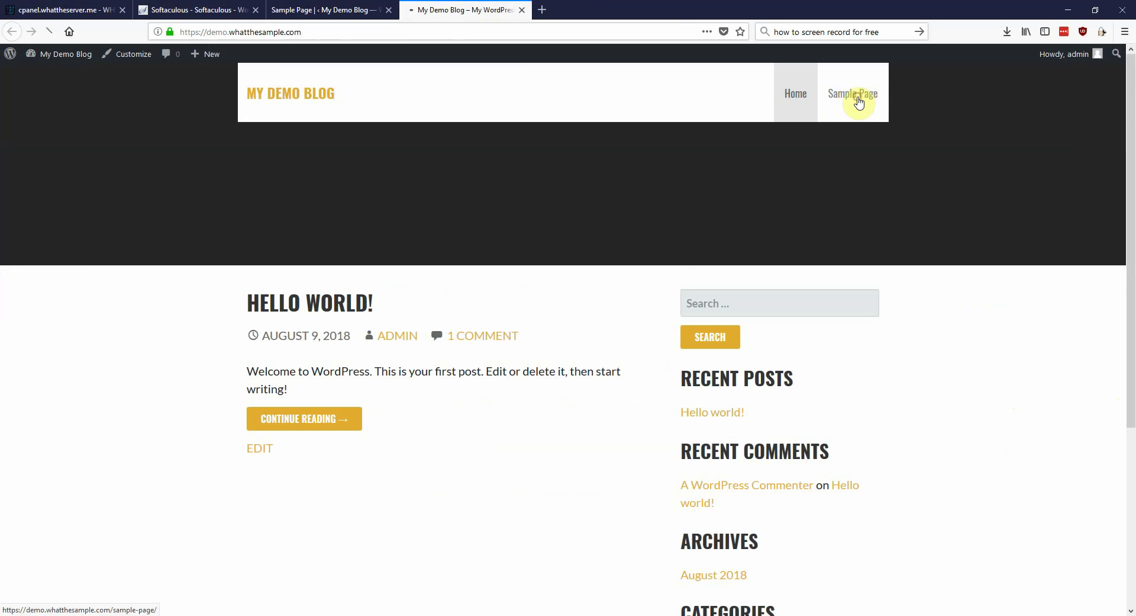
scroll(214, 355, "down", 5)
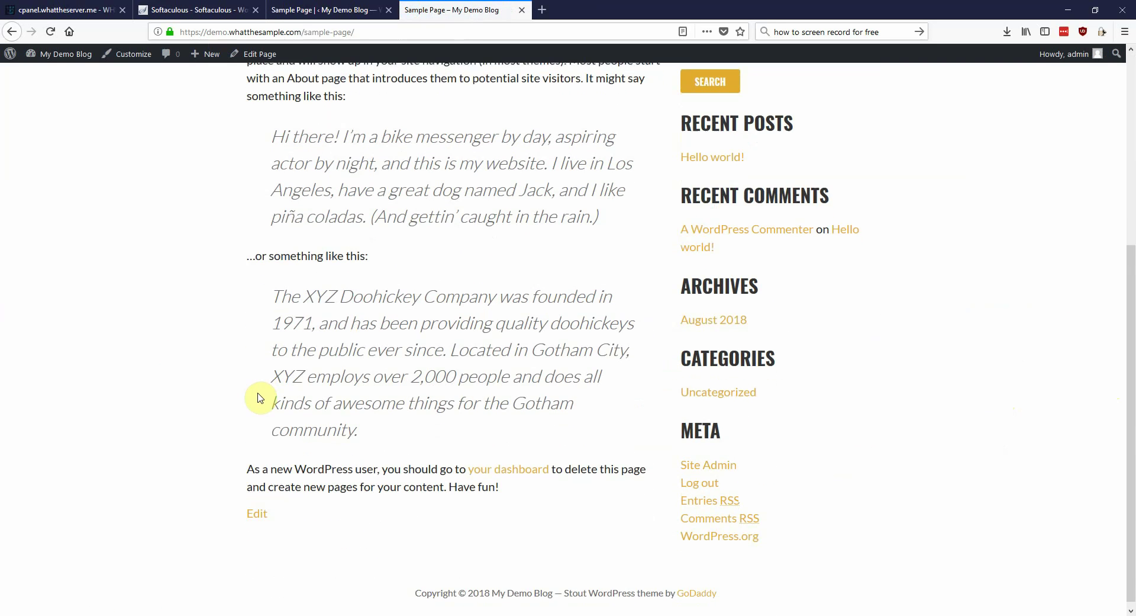
scroll(441, 462, "up", 5)
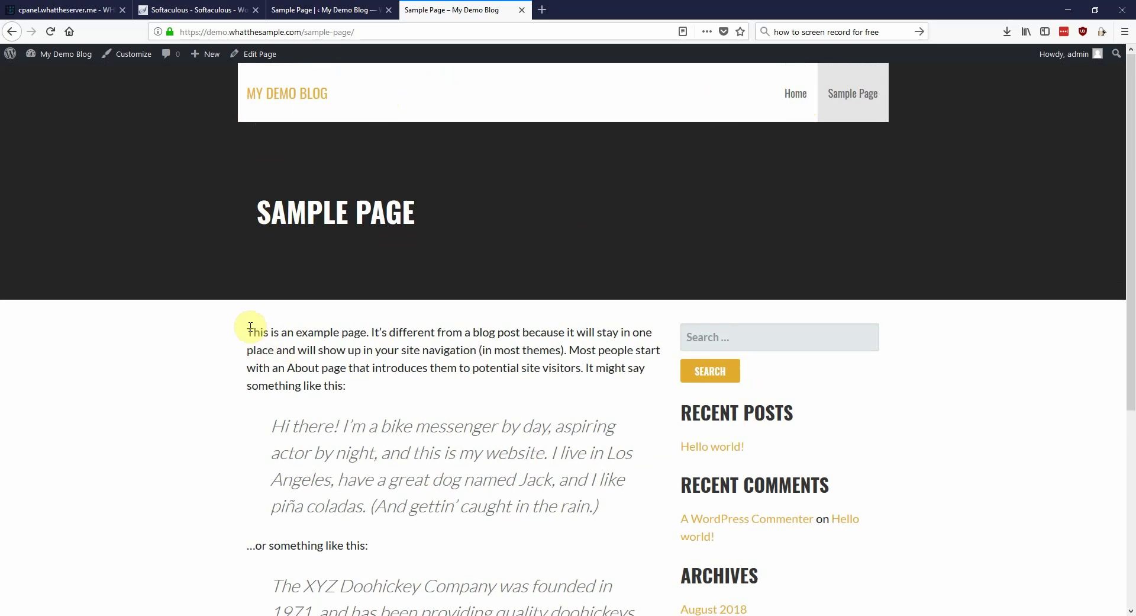
left_click_drag(245, 332, 332, 383)
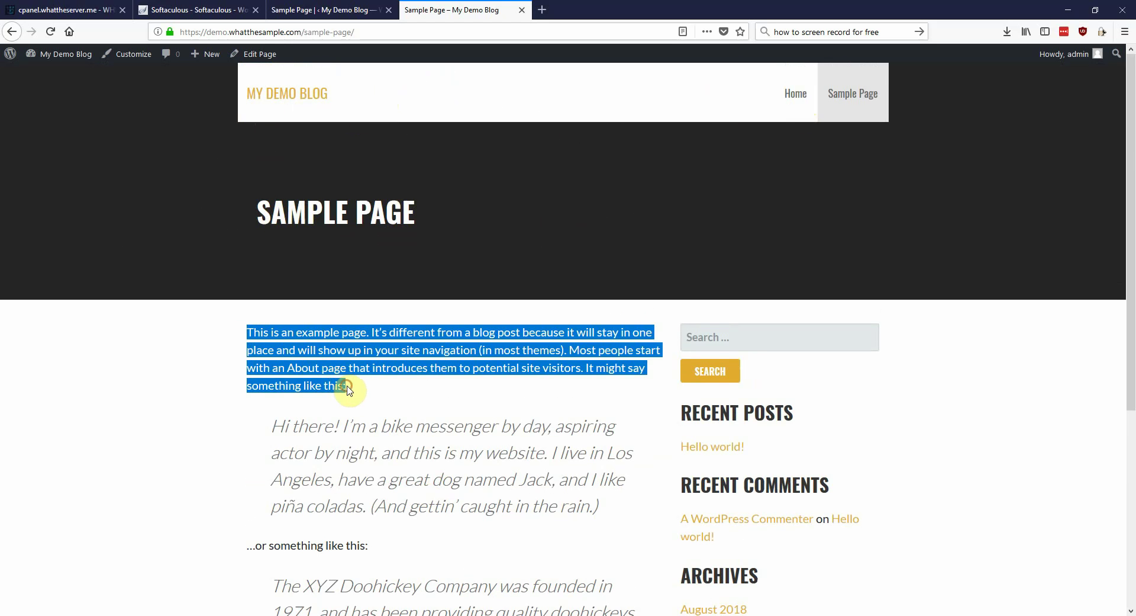